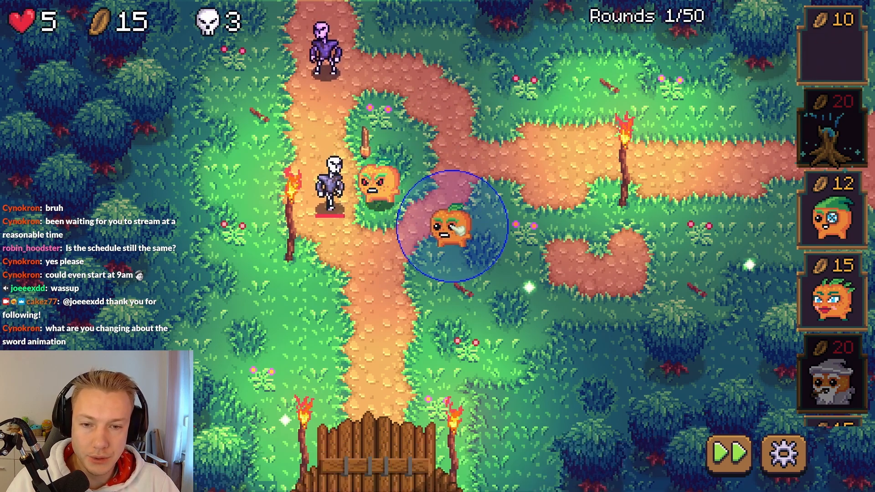
Place two pumpkin towers on the map in the running tower-defense game
click(458, 227)
click(379, 183)
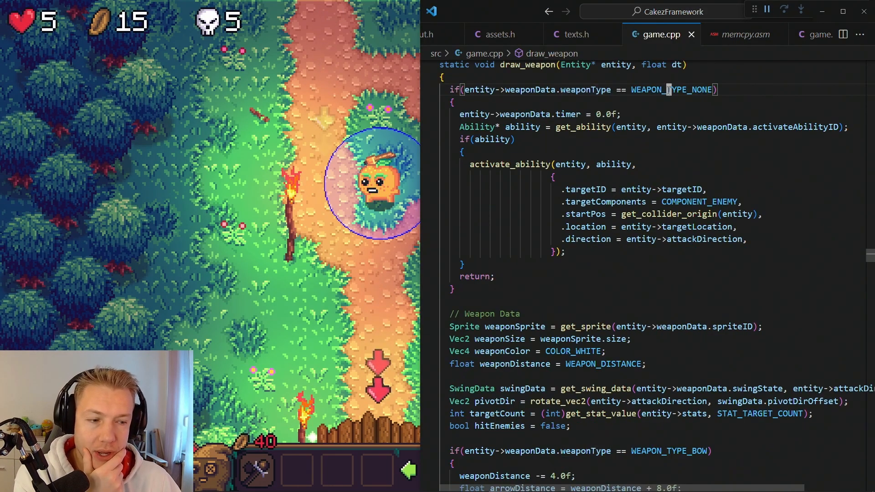
scroll(686, 111, down, 3)
scroll(685, 111, down, 1)
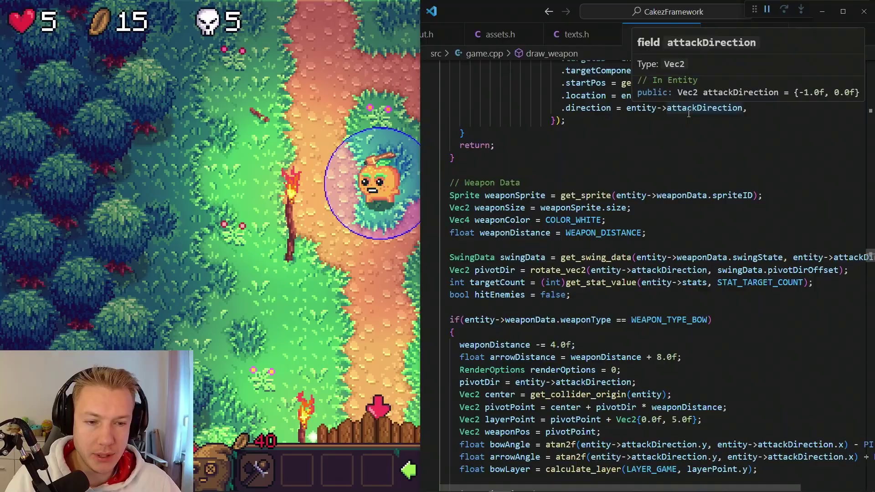
scroll(685, 112, down, 5)
Jump from weaponAttack to the WeaponAttack enum in game.h and append WEAPON_ATTACK_SWORD_BUFF after WEAPON_ATTACK_TRAP
click(455, 240)
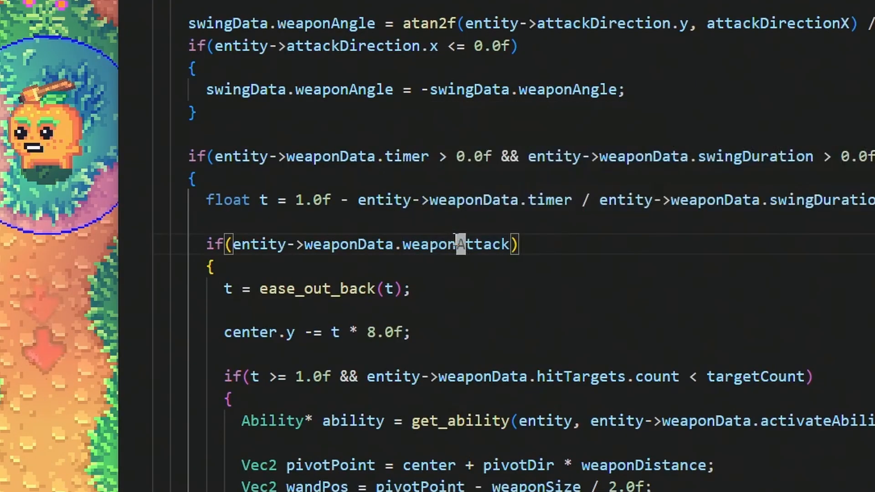
key(F12)
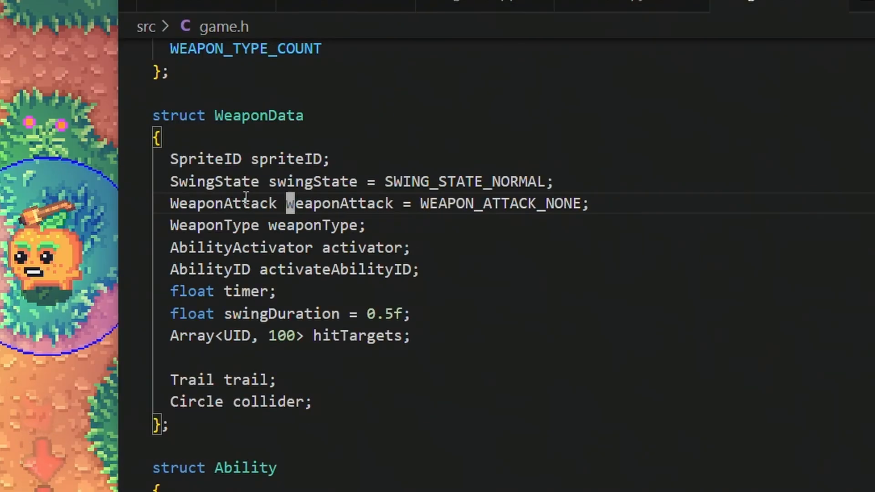
ctrl+click(491, 203)
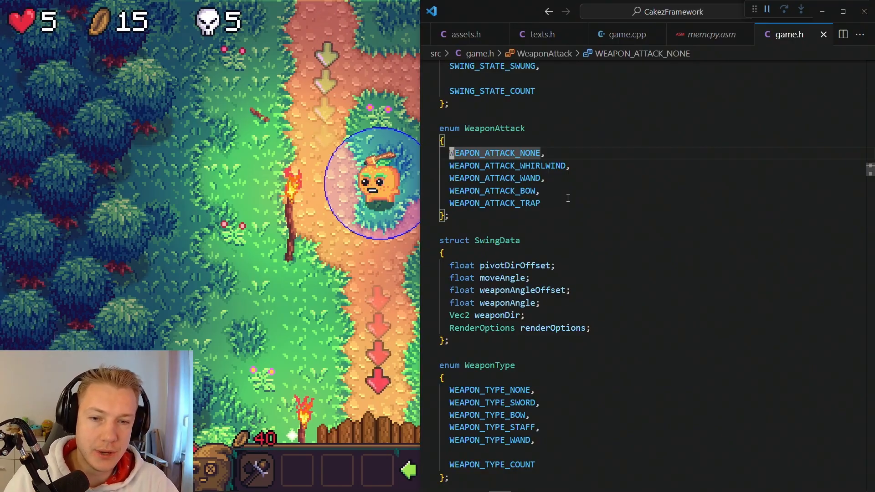
click(567, 198)
text(,)
key(Return)
text(WEAPON_ATTACK_)
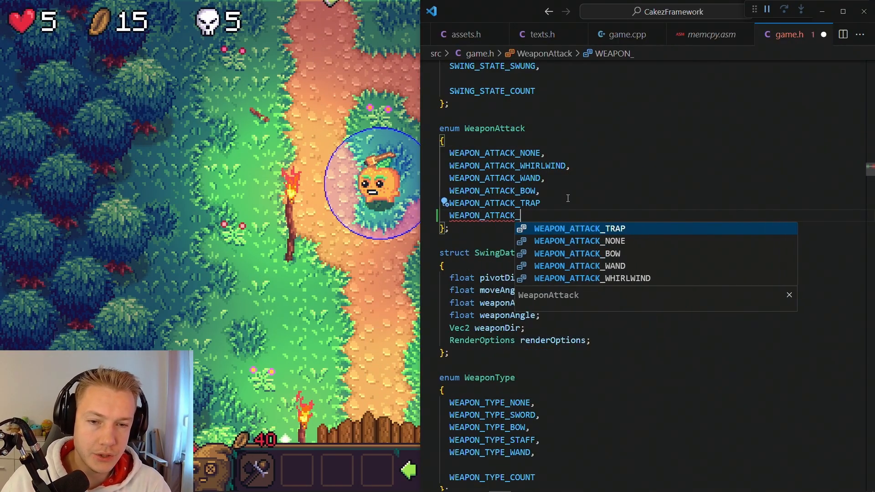
text(SWORD_BUFF,)
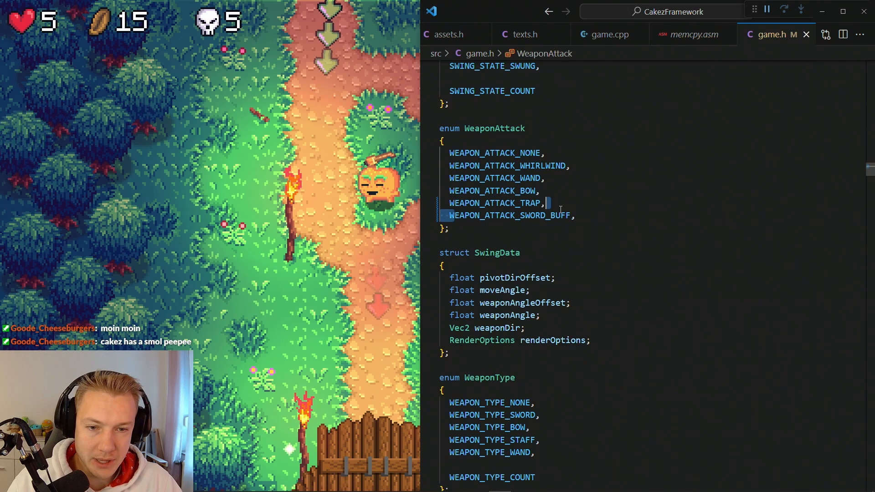
scroll(572, 222, down, 7)
key(ctrl+Tab)
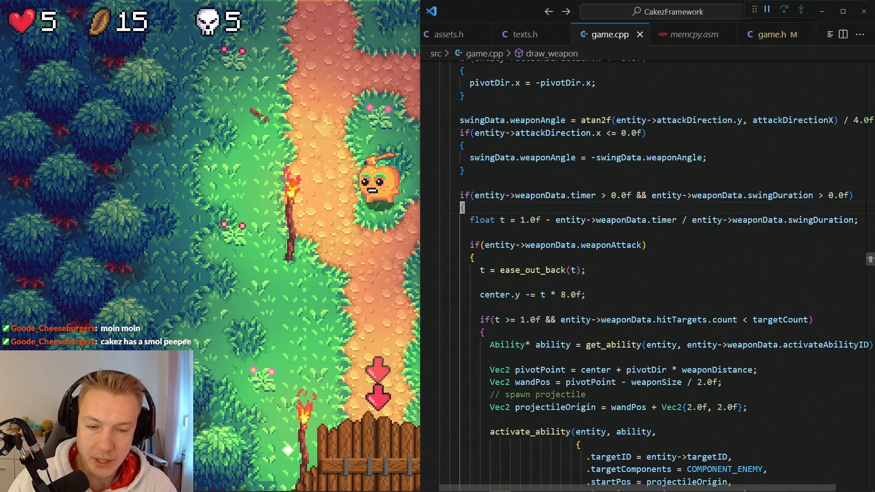
scroll(508, 196, down, 2)
scroll(508, 196, down, 1)
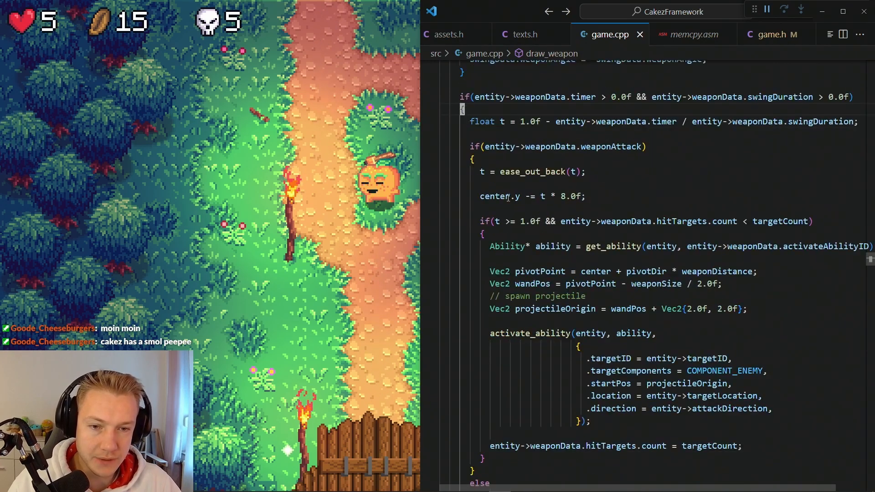
Review the sword lift and trail setup lines and open space below the center line for a new condition
drag(480, 171, 527, 446)
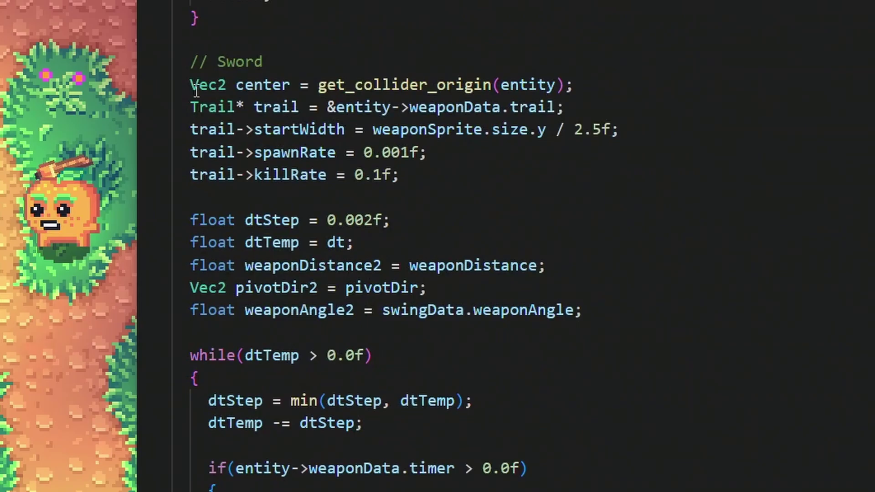
drag(194, 91, 443, 207)
click(590, 84)
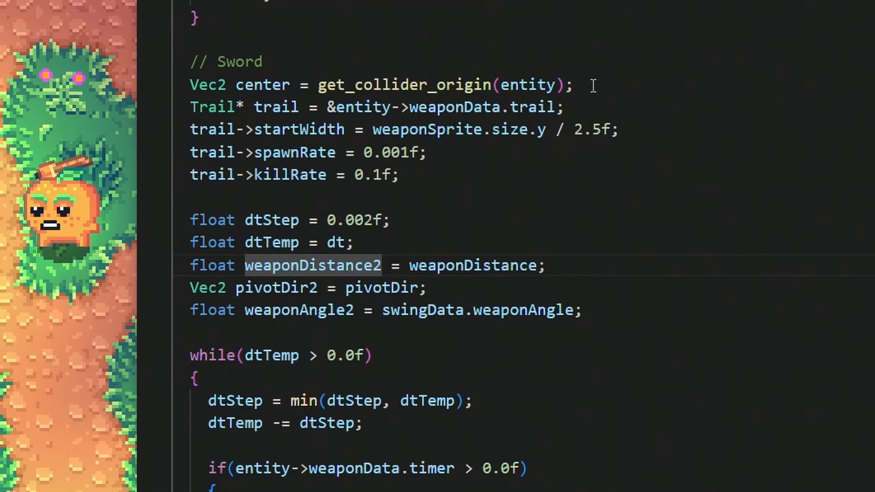
drag(191, 107, 449, 169)
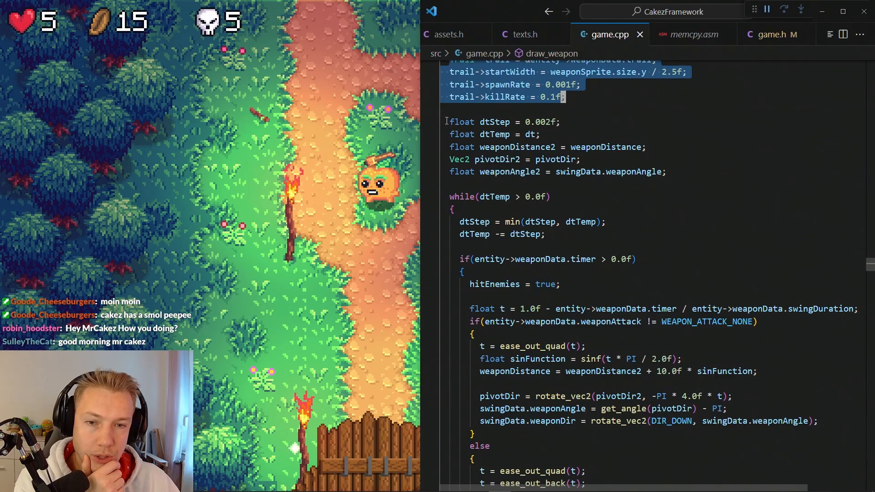
scroll(452, 131, down, 2)
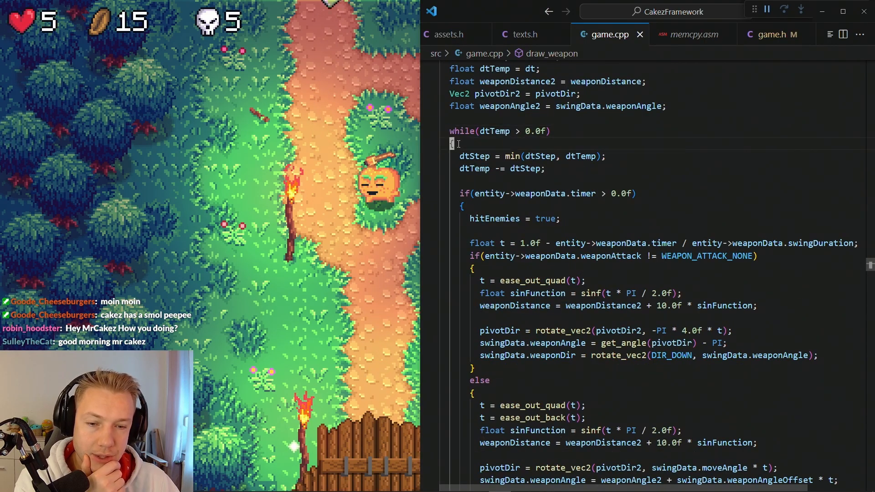
scroll(458, 144, down, 5)
scroll(458, 144, down, 6)
scroll(459, 144, down, 4)
scroll(669, 83, up, 15)
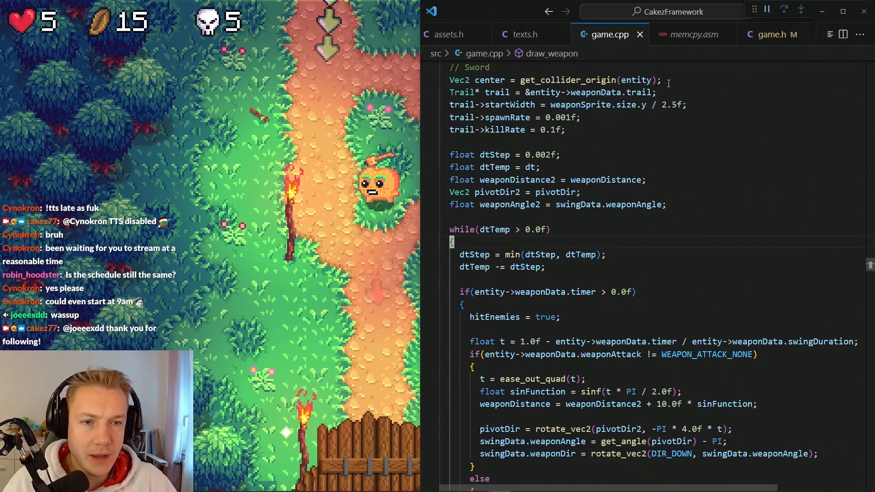
key(Return)
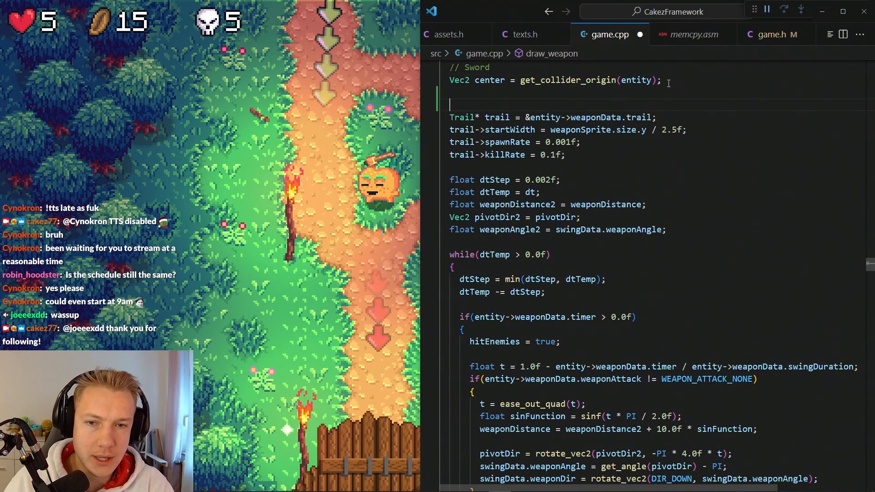
key(Return)
text(if()
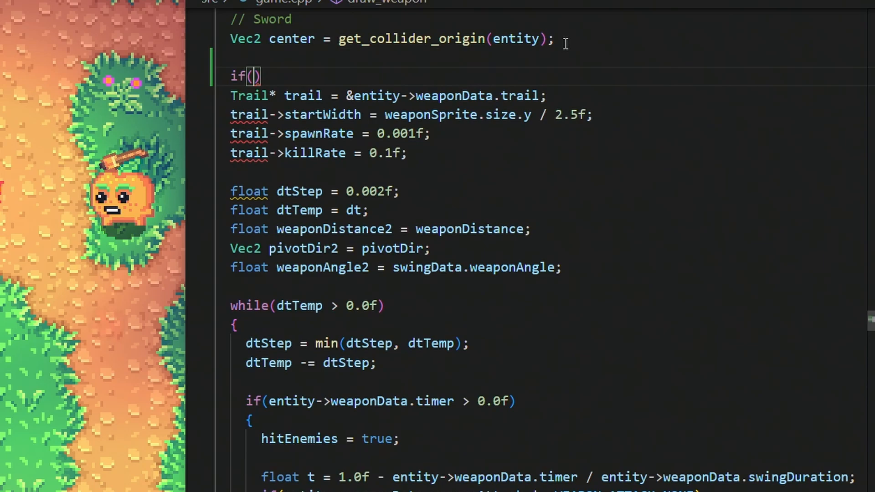
text(entity->weaponData.weaponAttack)
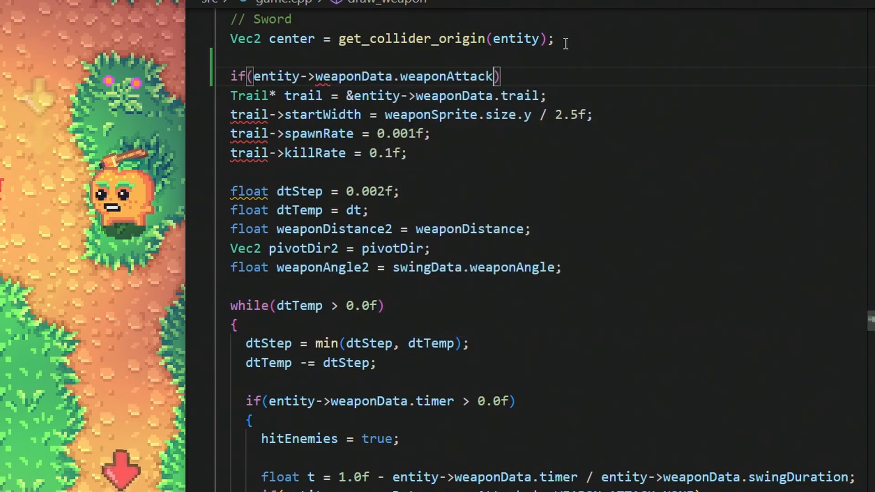
Write an if(weaponAttack == WEAPON_ATTACK_SWORD_BUFF){} else{} skeleton in draw_weapon
key(ctrl+space)
key(Down)
key(Down)
key(Down)
key(Down)
key(Down)
key(Down)
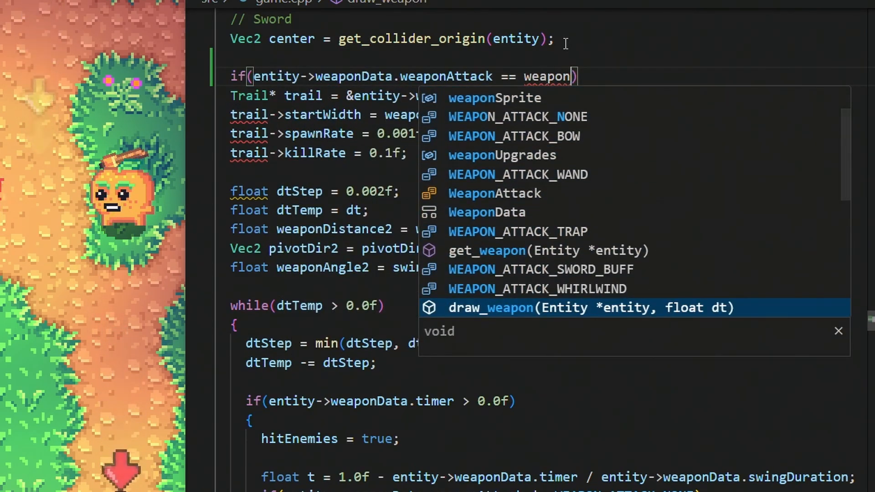
key(Up)
key(Up)
key(Return)
key(End)
key(Return)
text({)
key(Return)
key(Down)
key(End)
key(Return)
text(else)
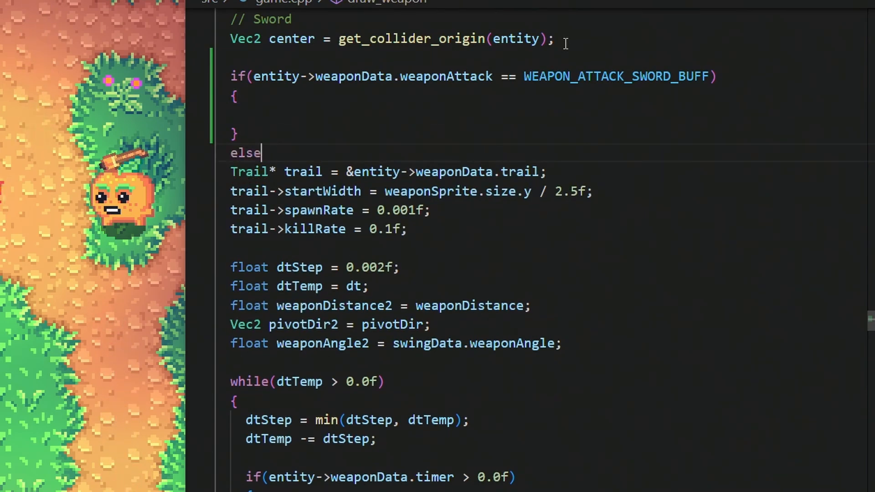
key(Return)
text({)
key(Return)
key(Down)
key(Down)
Move the sword trail setup and trail drawing lines into the else block
key(shift+Down)
key(shift+Down)
key(shift+Down)
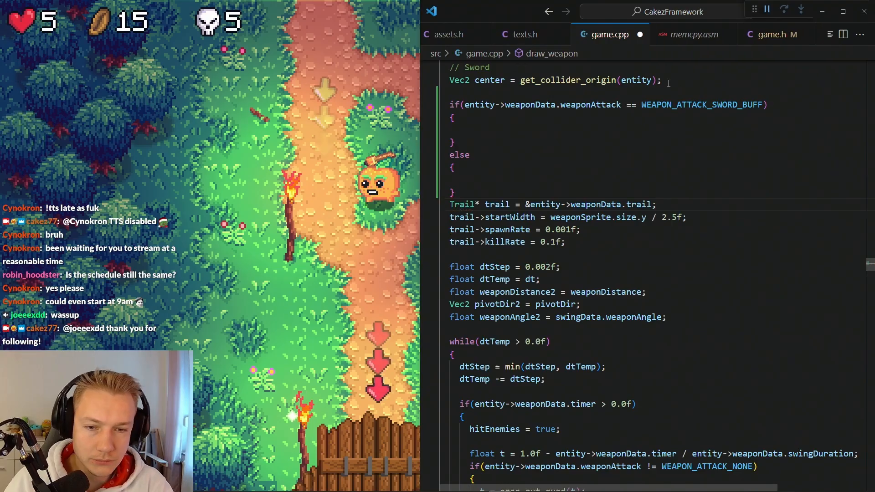
key(shift+Down)
key(shift+Down)
key(shift+Down)
key(ctrl+x)
key(ctrl+v)
key(Down)
key(Down)
key(Down)
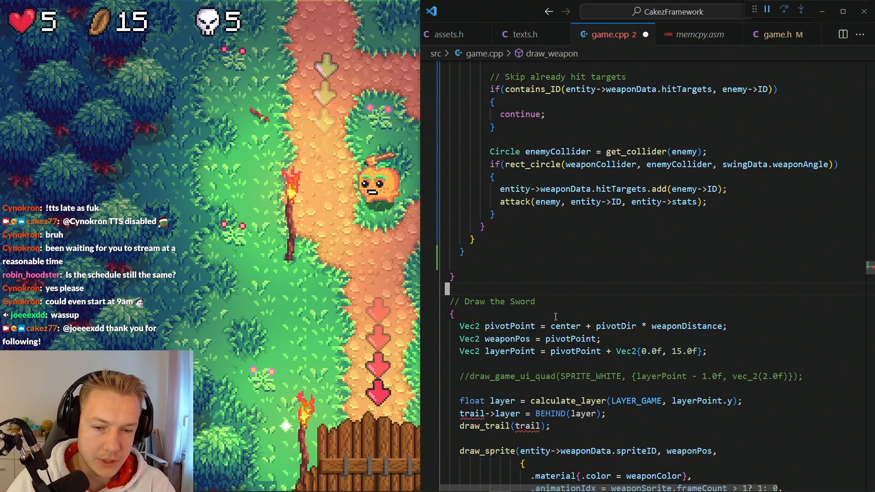
key(Down)
key(Down)
key(Down)
key(ctrl+x)
key(Up)
key(Up)
key(Up)
key(ctrl+v)
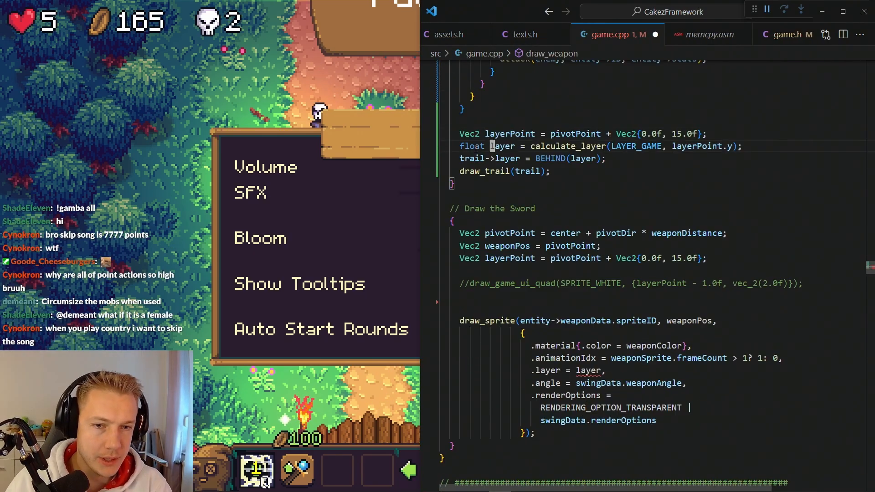
Declare float layer = 0 above the branch and start a build of the game
key(Up)
key(Up)
key(Up)
key(End)
key(Return)
text(float la)
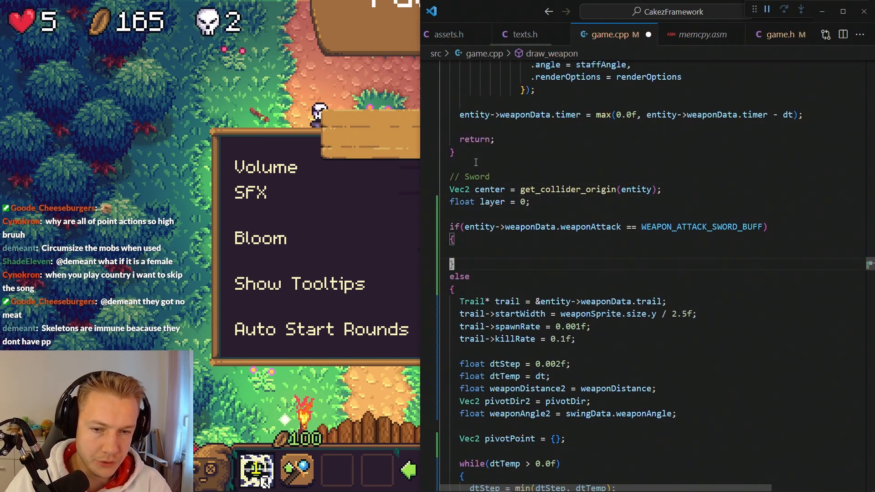
key(Down)
key(Down)
key(Down)
key(ctrl+shift+b)
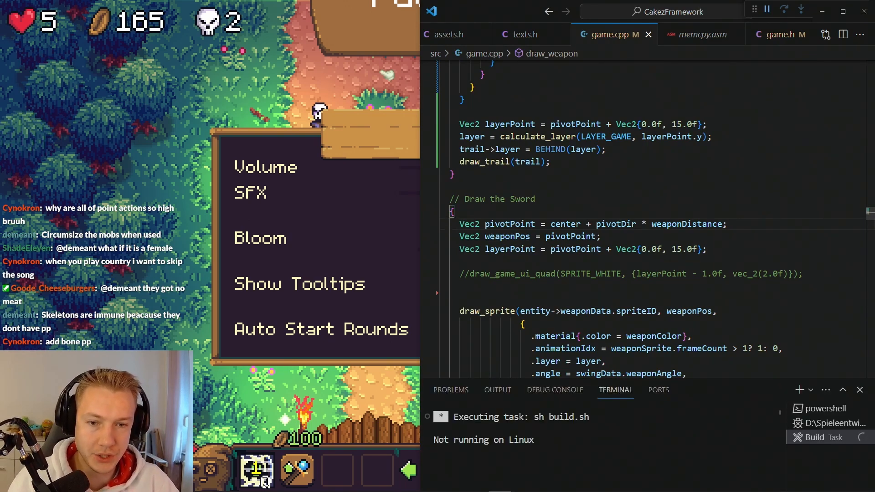
scroll(614, 178, up, 2)
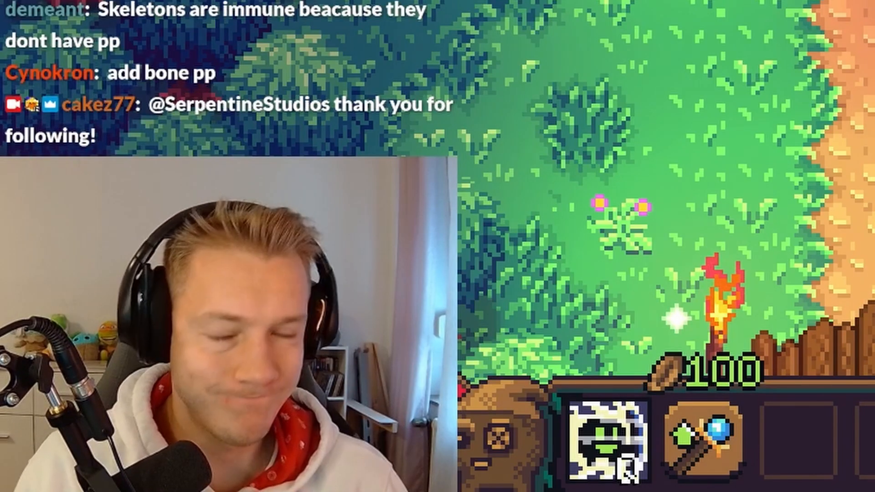
key(alt+Tab)
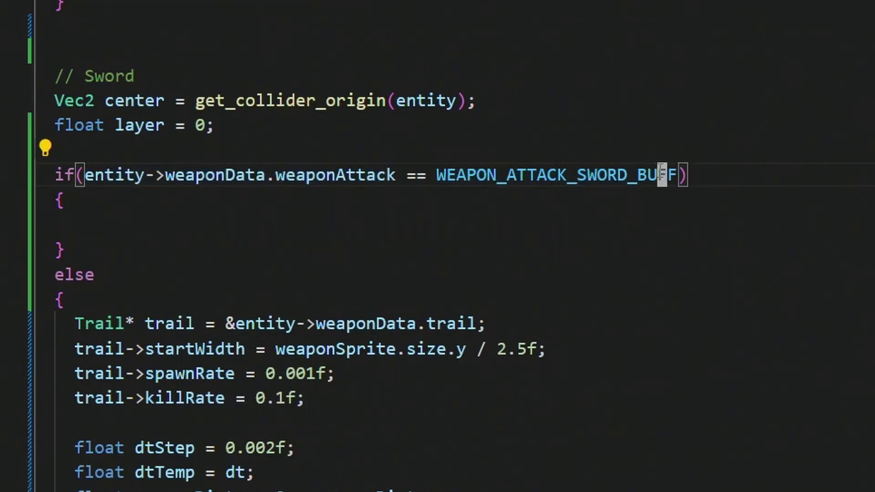
Copy the staff's swing timer t and staffPos lift lines into the WEAPON_ATTACK_SWORD_BUFF branch
double_click(678, 229)
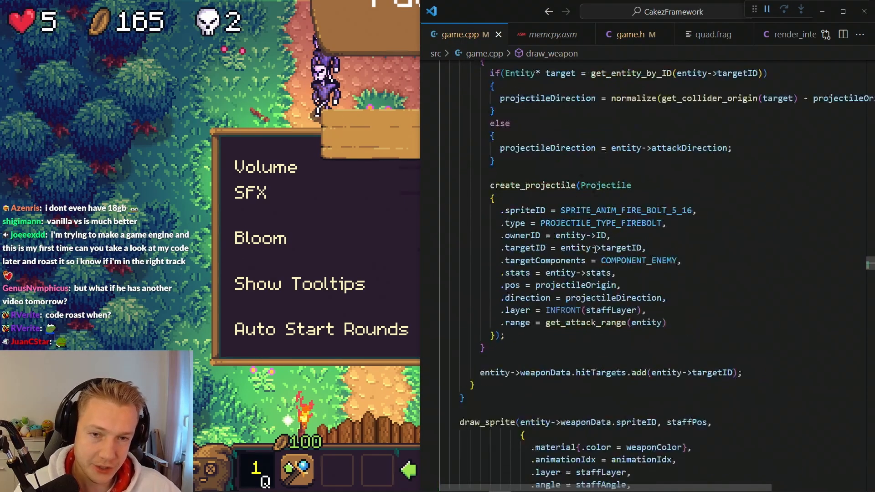
scroll(519, 352, up, 3)
scroll(527, 279, up, 5)
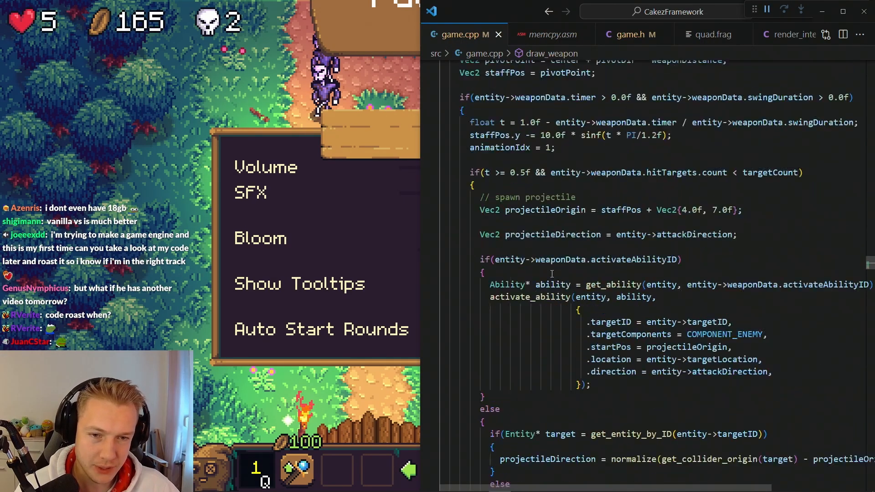
scroll(522, 374, up, 2)
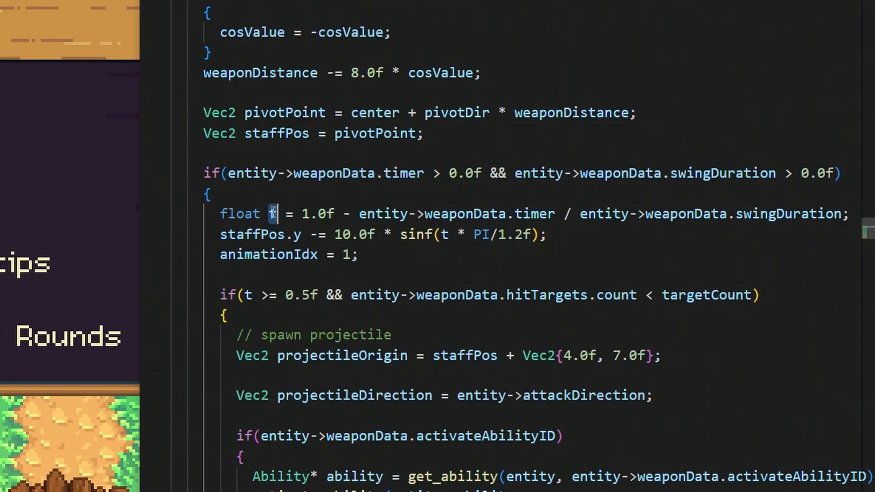
click(245, 234)
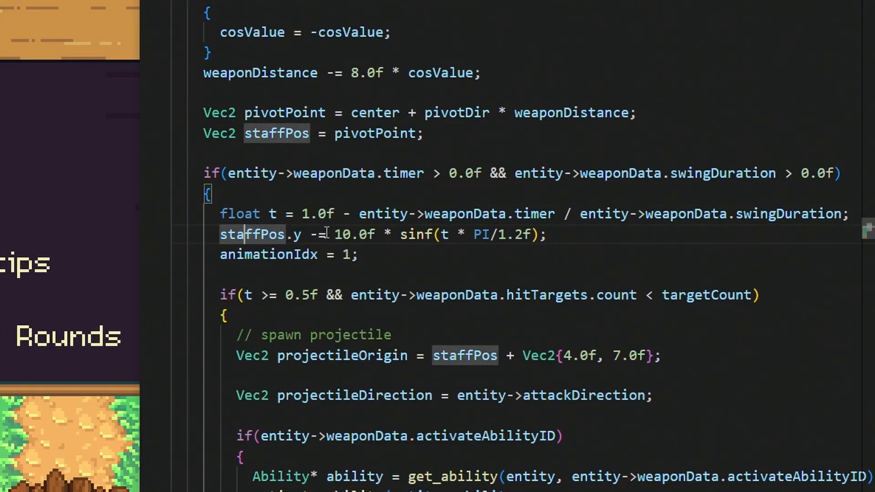
drag(337, 235, 499, 236)
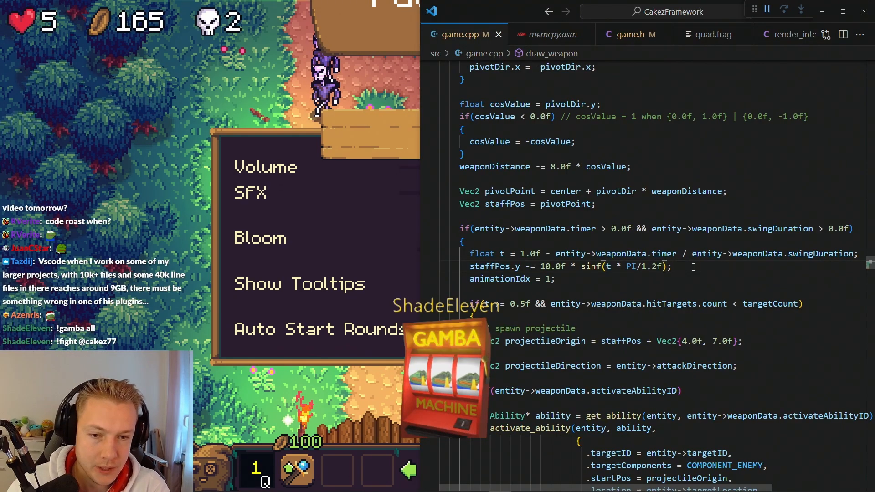
key(ctrl+z)
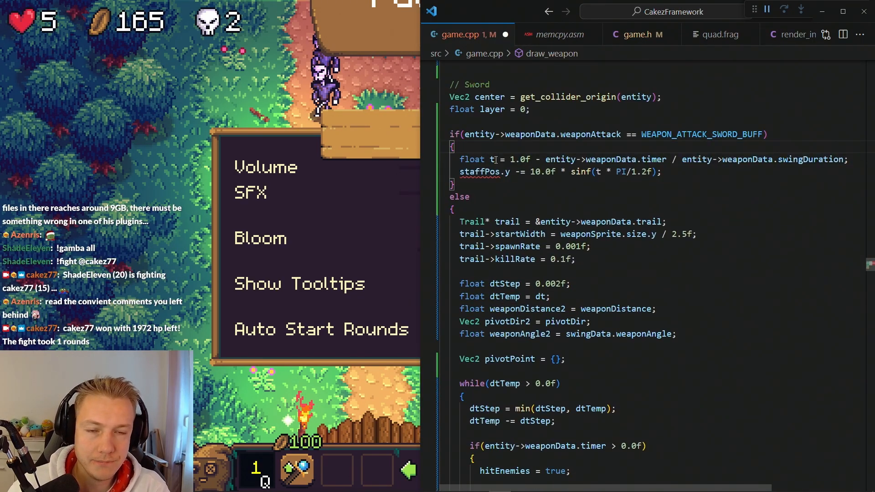
click(527, 309)
scroll(571, 301, down, 4)
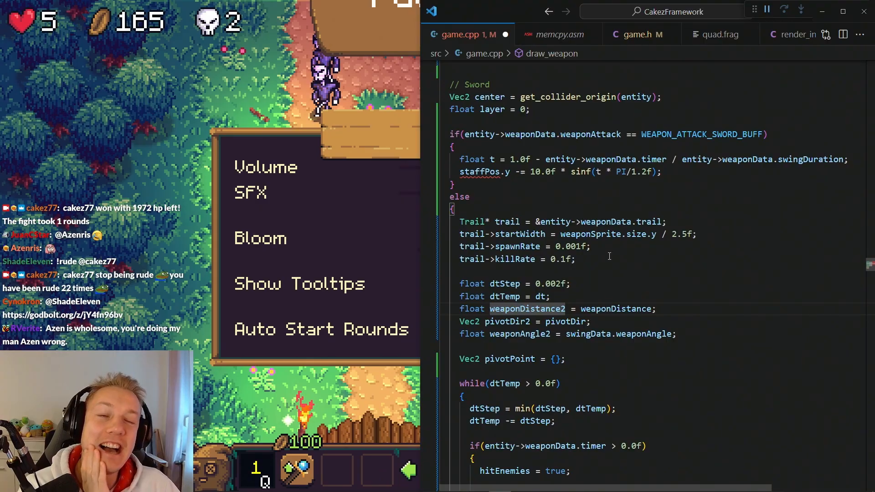
scroll(617, 258, down, 3)
scroll(618, 260, down, 3)
scroll(618, 267, down, 3)
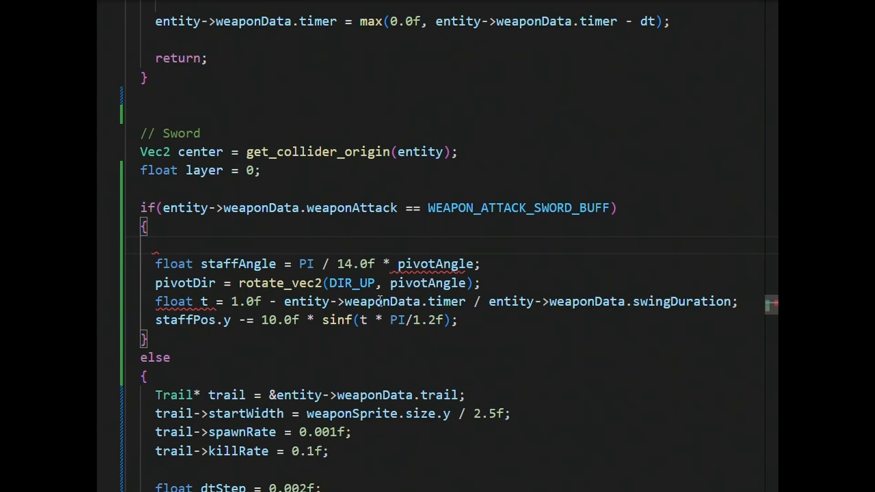
text(swordAngle = 0;)
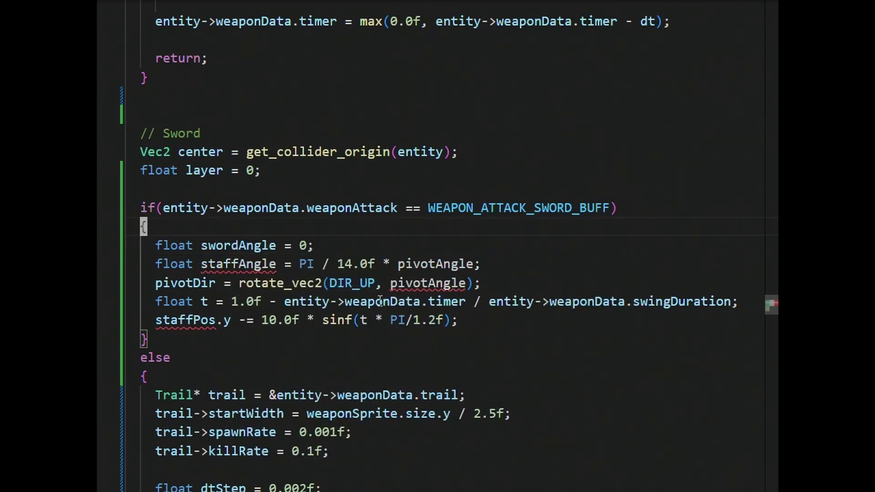
Add a comment with float swordAngle = 0 and delete the unused staffAngle line
key(Return)
text(// No rotation on the sword)
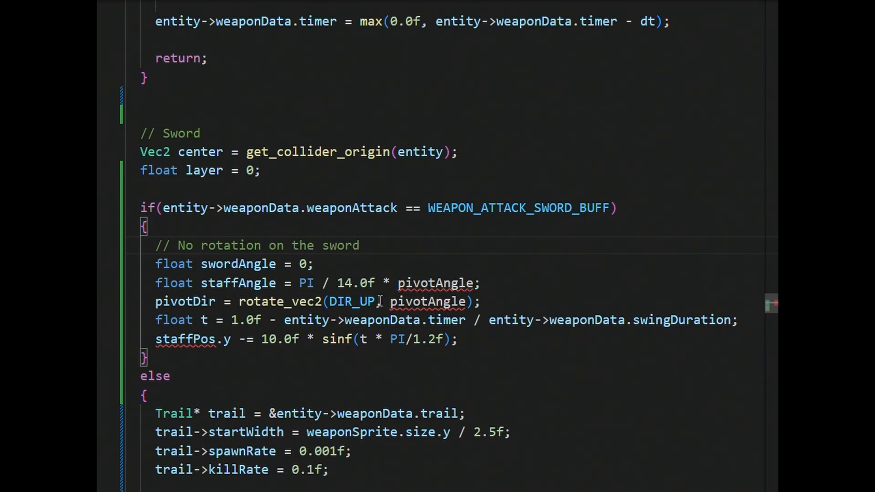
text( (straight up)
key(Escape)
key(Down)
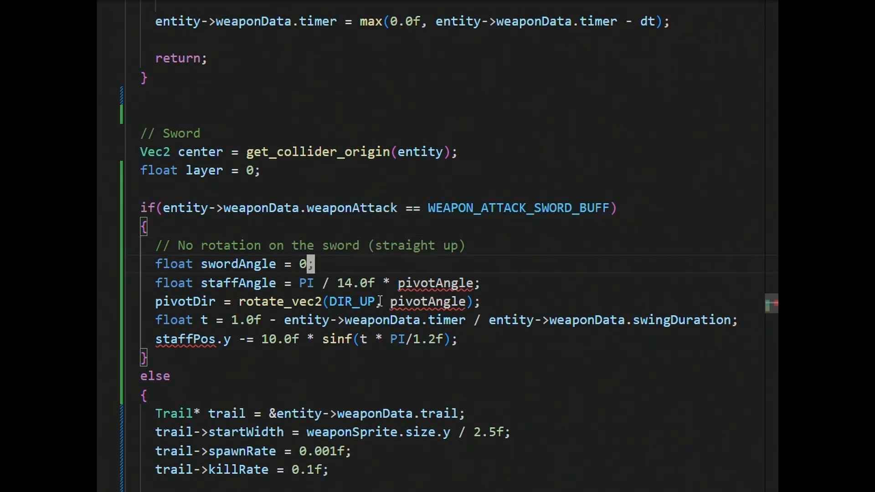
key(d)
key(d)
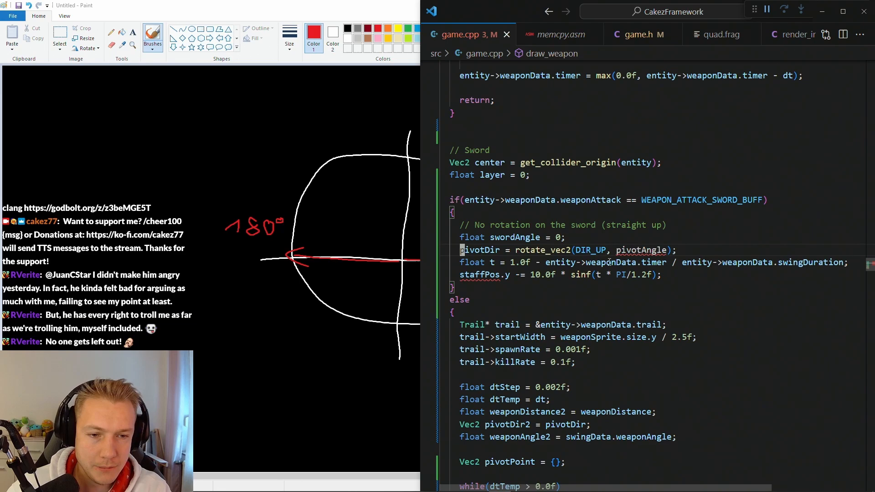
key(shift+v)
key(Escape)
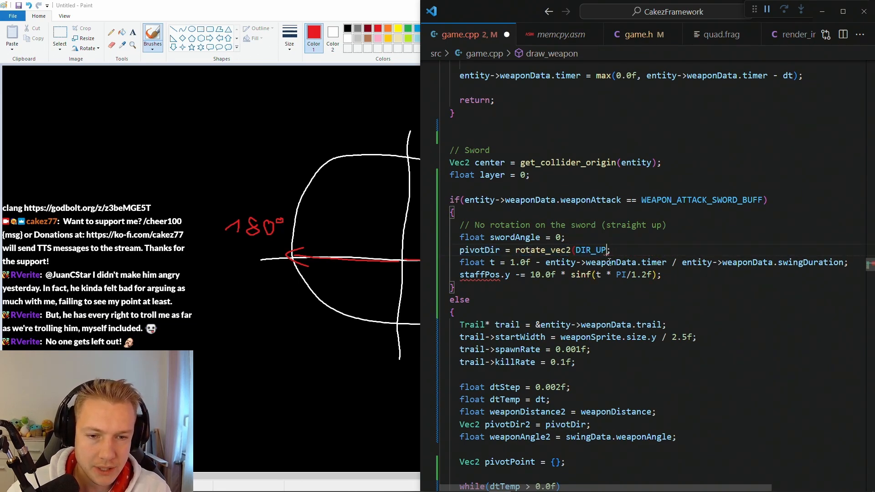
text(DI;)
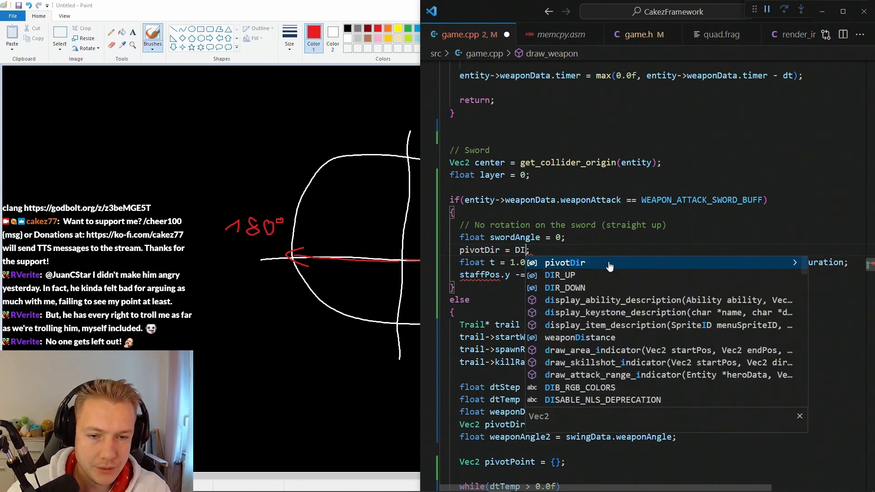
Set pivotDir = DIR_UP and pivotPoint = center + pivotDir * weaponDistance with spacing lines
key(Down)
key(Return)
key(Escape)
key(j)
key(o)
key(Escape)
key(k)
key(k)
key(o)
key(Escape)
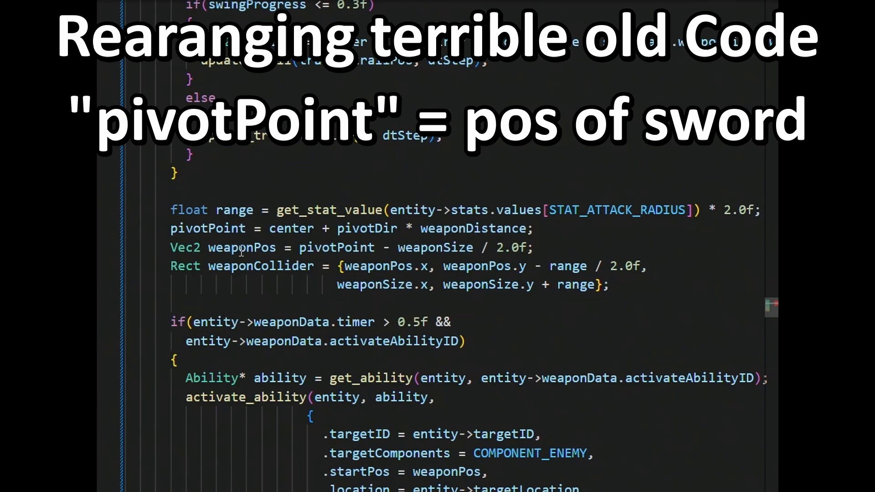
scroll(280, 246, up, 8)
scroll(280, 246, down, 12)
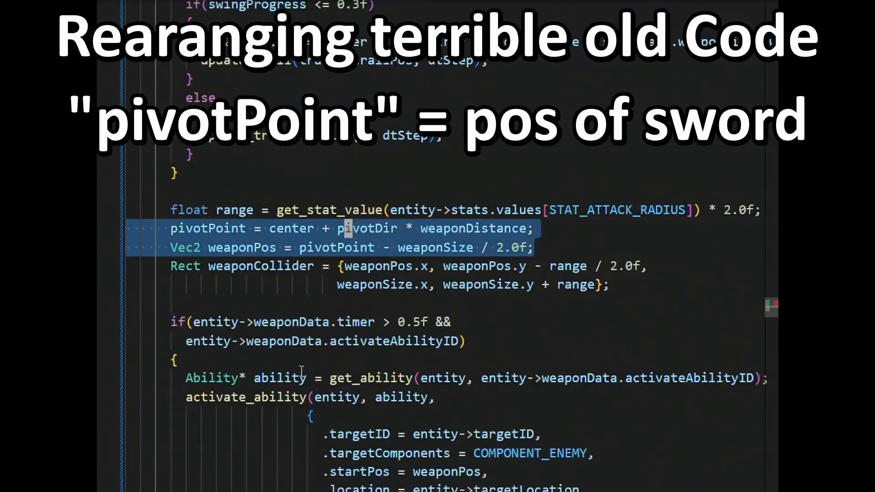
scroll(235, 264, up, 15)
scroll(235, 264, down, 10)
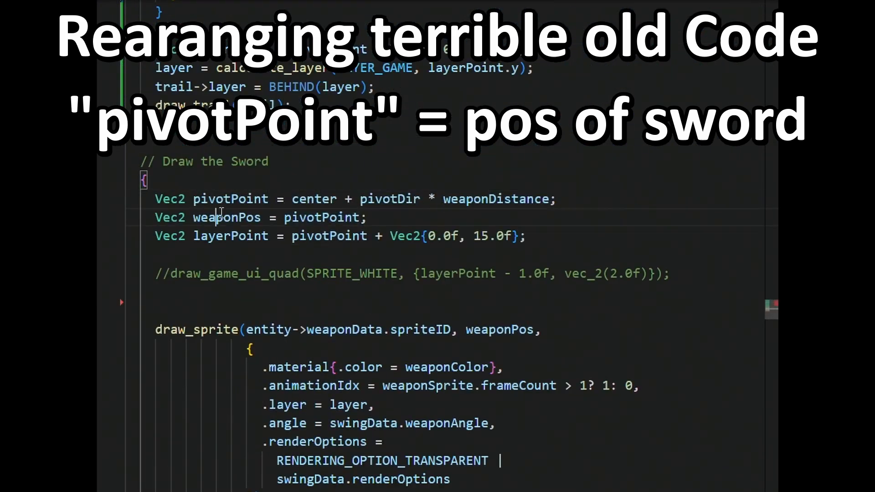
scroll(580, 203, up, 2)
scroll(218, 310, up, 6)
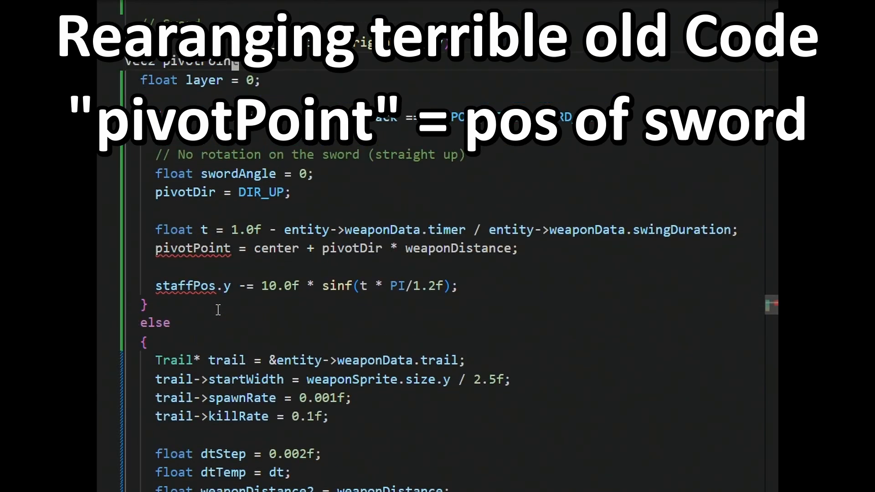
scroll(218, 310, down, 3)
scroll(253, 348, down, 5)
scroll(253, 348, down, 5)
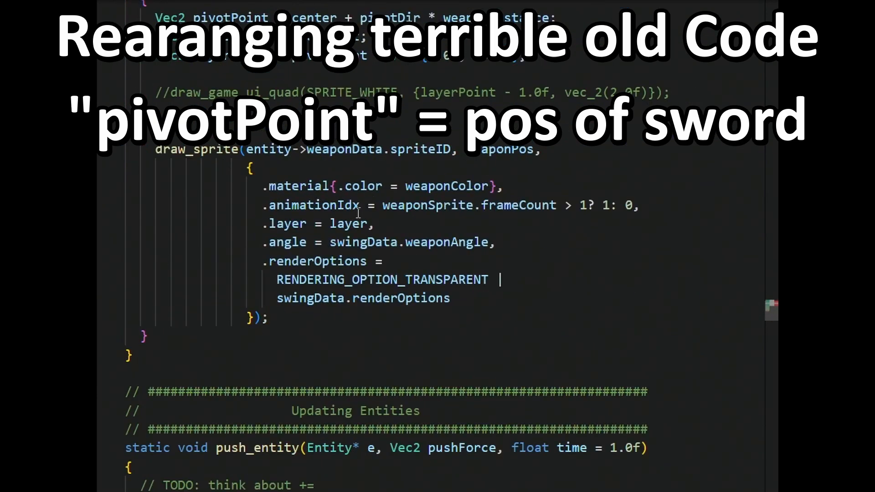
scroll(344, 292, down, 5)
scroll(345, 292, down, 5)
scroll(281, 259, up, 4)
scroll(280, 260, up, 5)
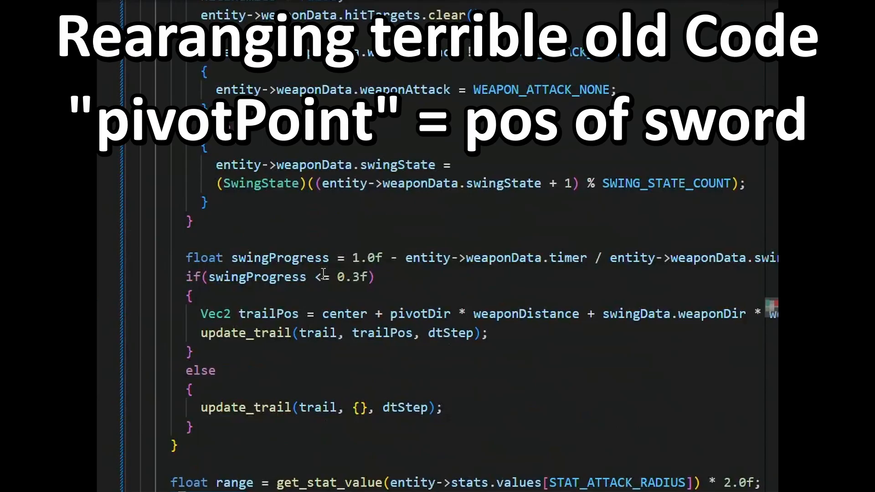
scroll(219, 229, up, 5)
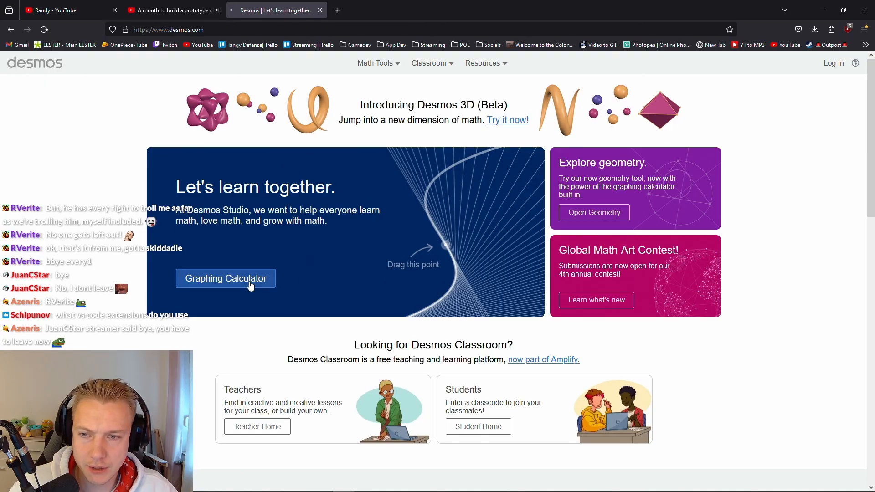
Graph sin(x) in Desmos, check the peak, try x/π and undo it before switching to sin(x·π)
click(250, 283)
click(110, 123)
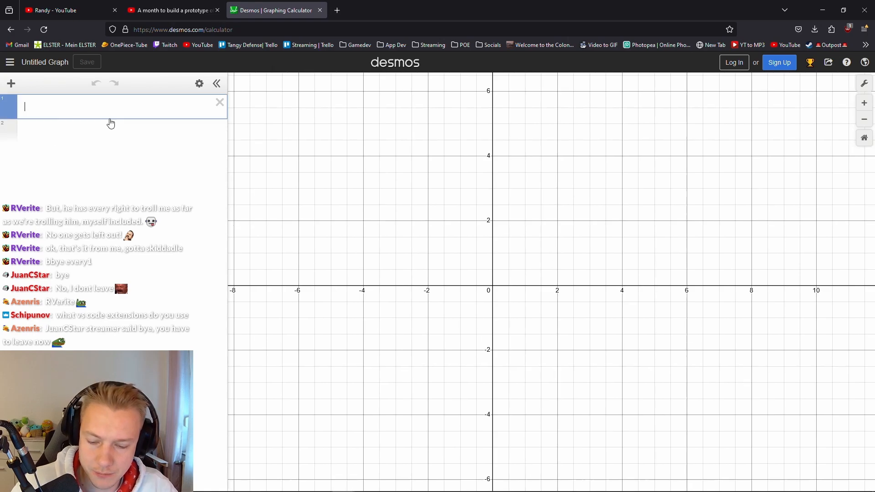
text(sin( )x)
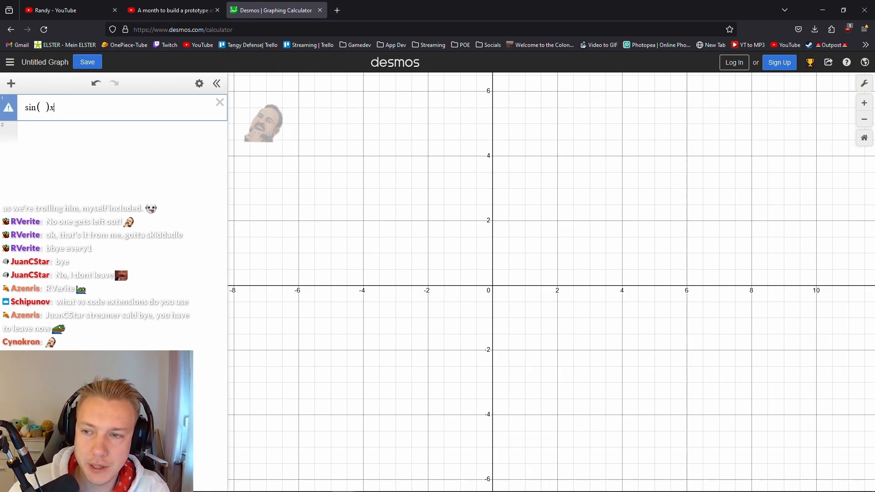
text(x)
scroll(550, 267, up, 2)
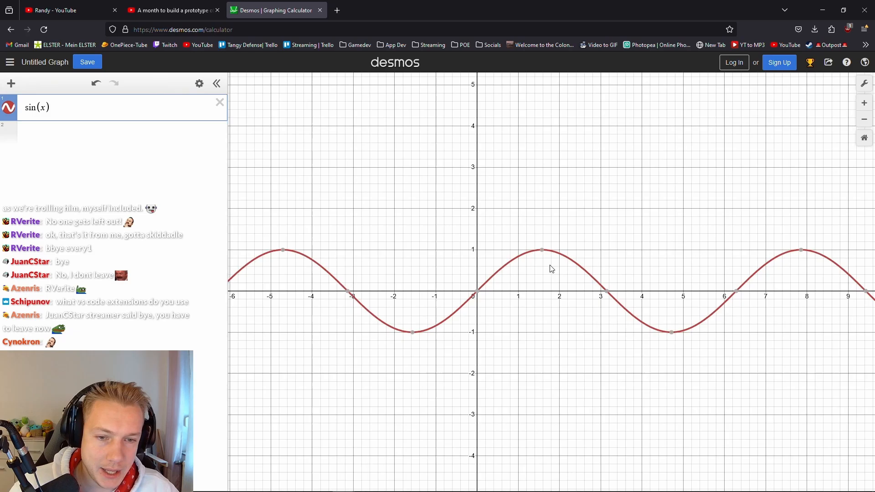
scroll(540, 267, up, 2)
scroll(557, 236, up, 2)
click(547, 237)
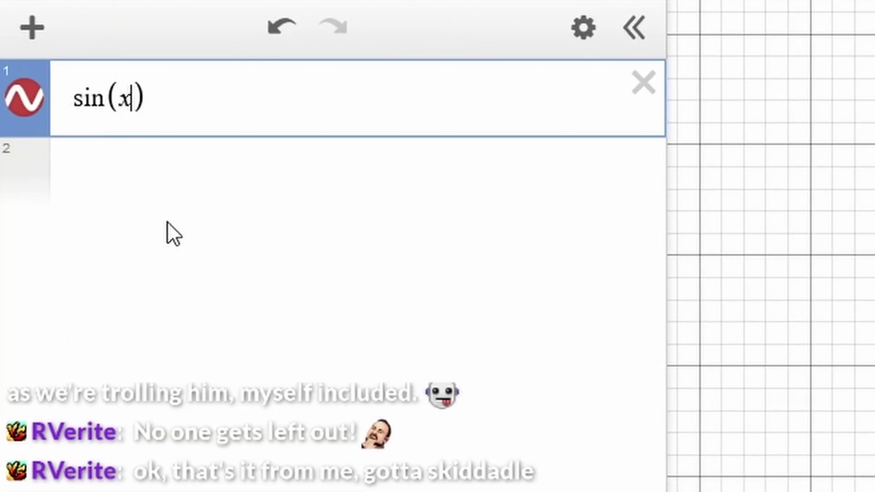
text(/pi)
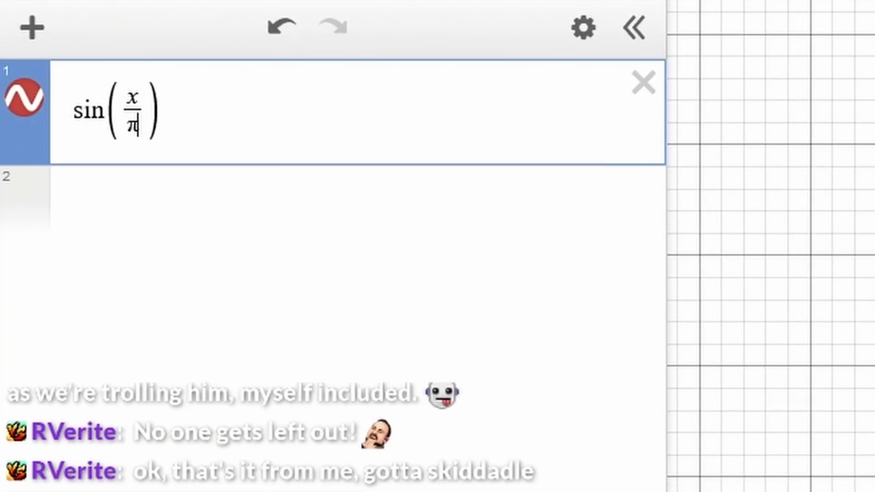
key(Return)
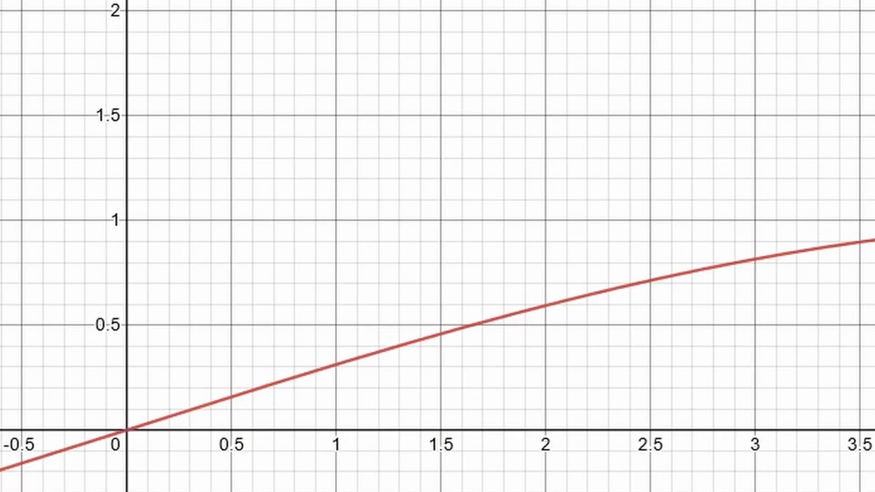
key(ctrl+z)
key(ctrl+z)
text(pi)
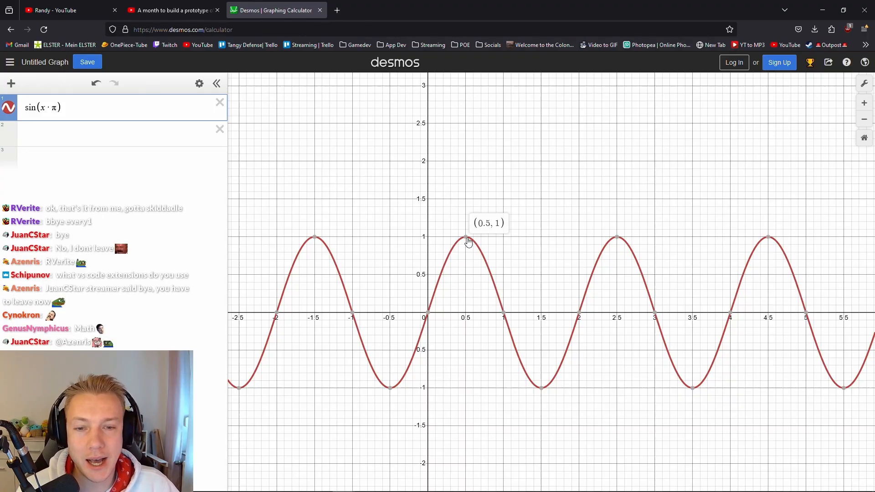
scroll(467, 241, up, 3)
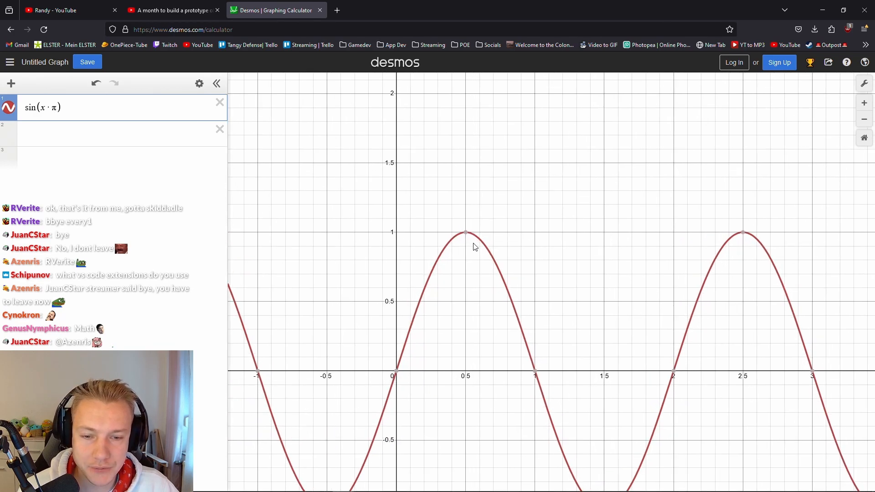
scroll(474, 246, up, 2)
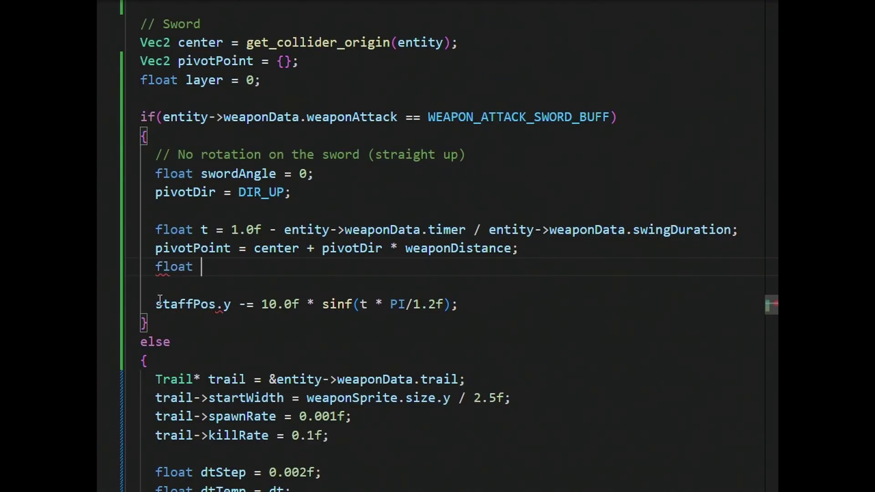
text(loat l)
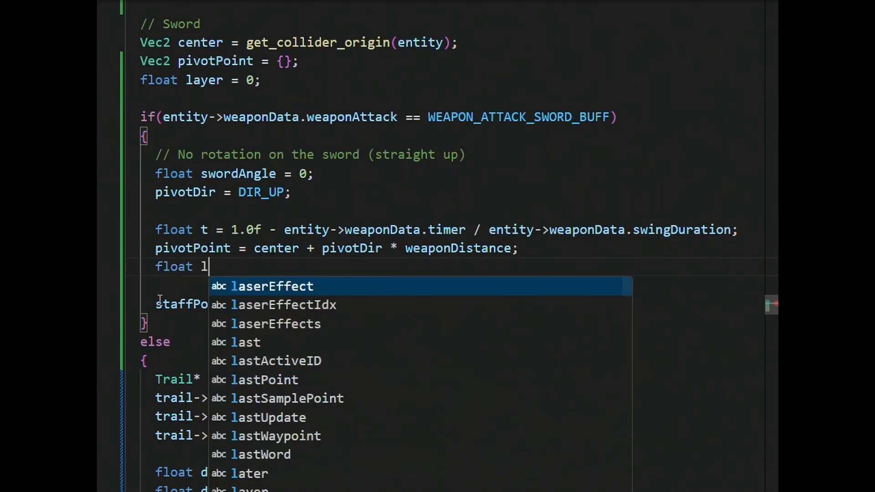
text(iftUp = sinf()
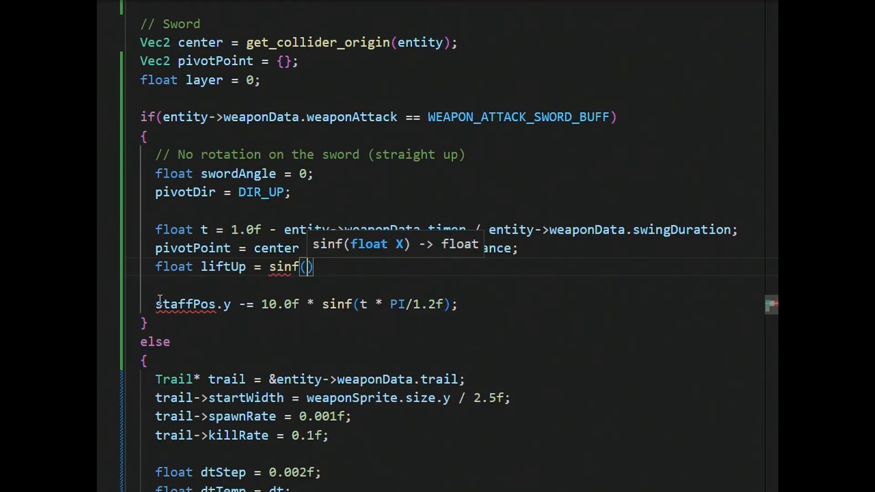
text(t * PI)
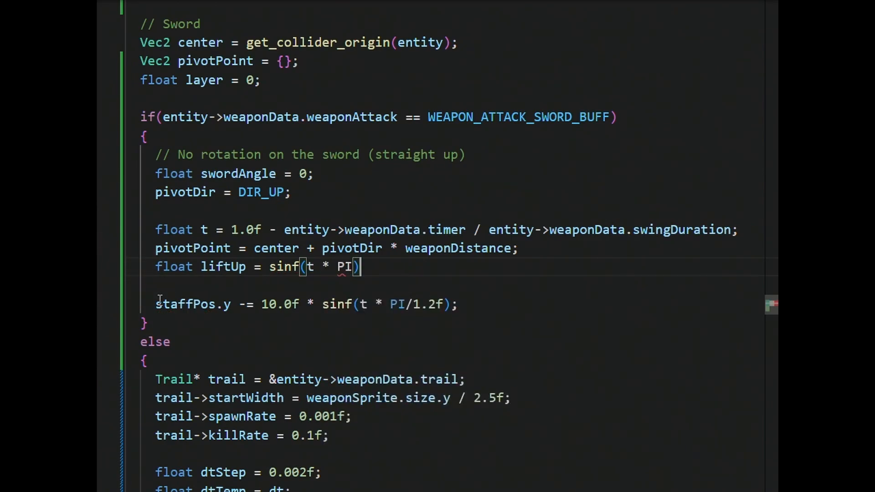
Add float liftUp = sinf(t * PI) and move it above the pivotPoint line
key(alt+Up)
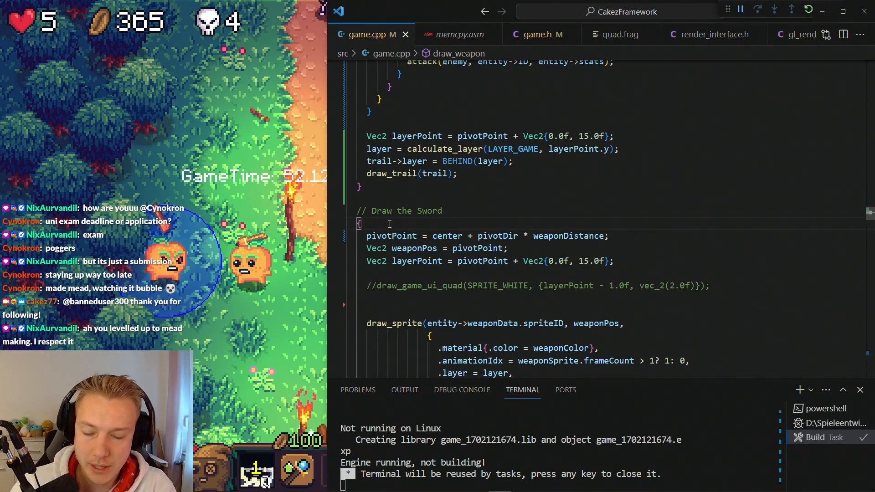
scroll(388, 225, down, 4)
scroll(389, 225, down, 10)
scroll(565, 238, down, 4)
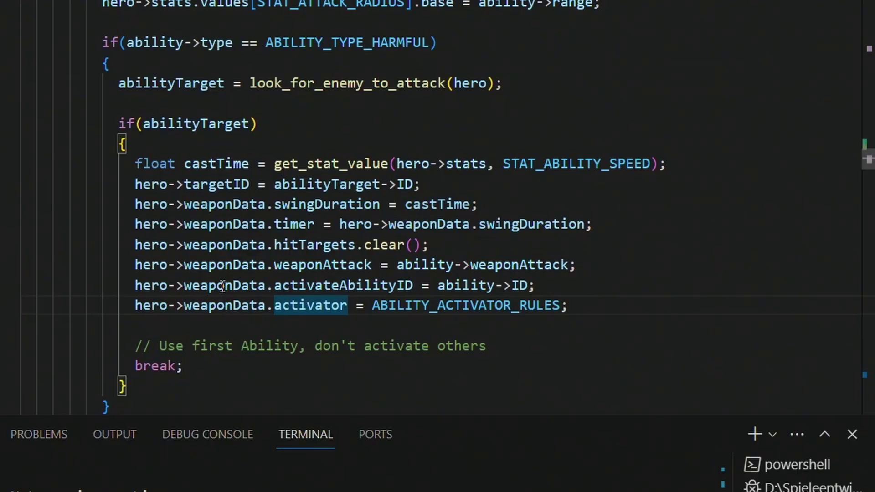
Change the branch condition to entity->weaponData.activateAbilityID == ABILITY_INTERVENE and rebuild
click(221, 287)
click(327, 286)
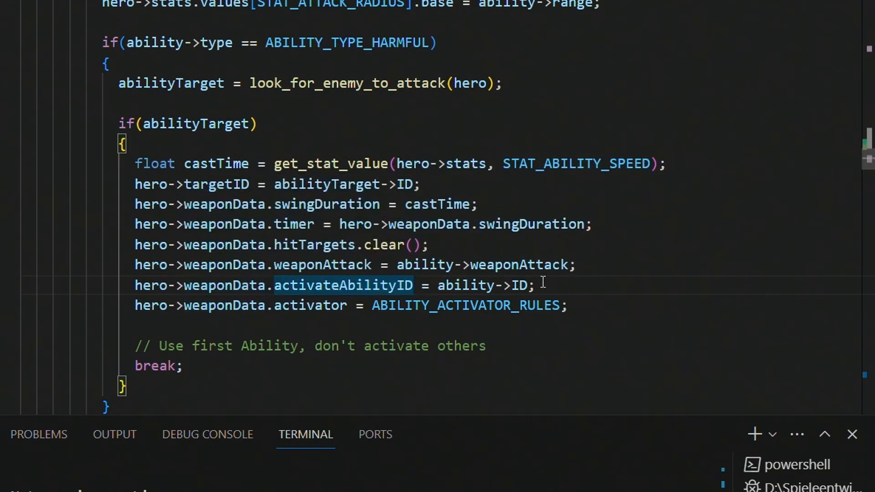
drag(385, 290, 154, 285)
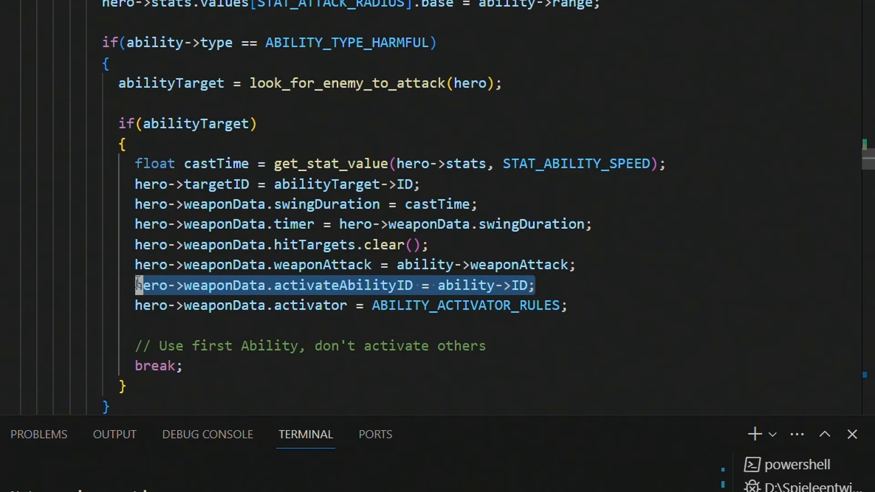
text(a)
key(Tab)
text(== )
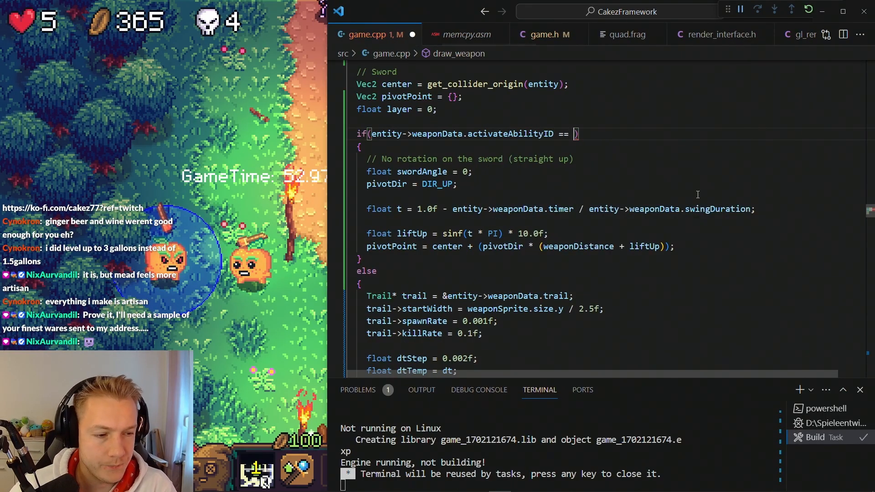
text(ability_interv)
key(Tab)
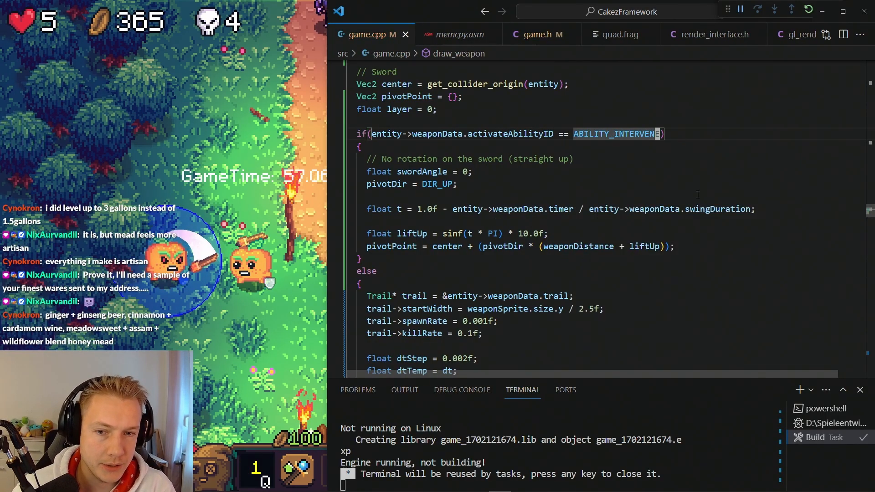
key(ctrl+shift+b)
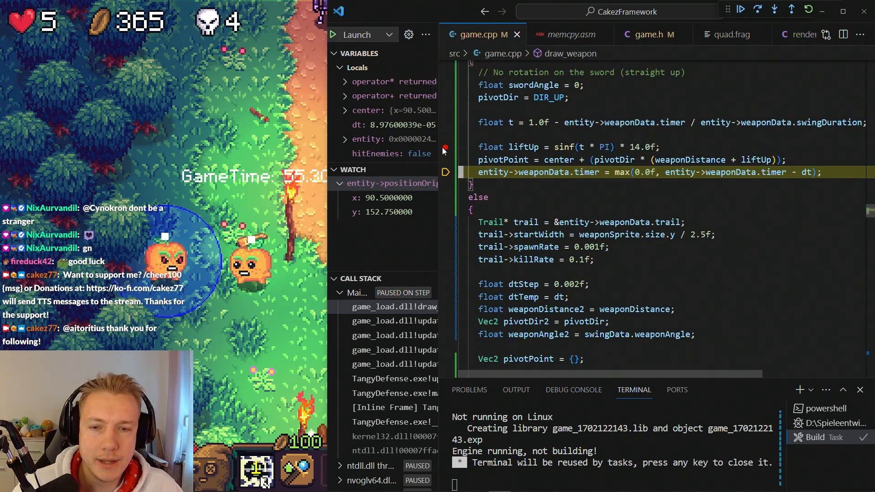
Resume the game, turn the pivotPoint line into weaponDistance += liftUp keeping the timer line, and rebuild
key(F5)
click(654, 159)
key(BackSpace)
key(BackSpace)
key(BackSpace)
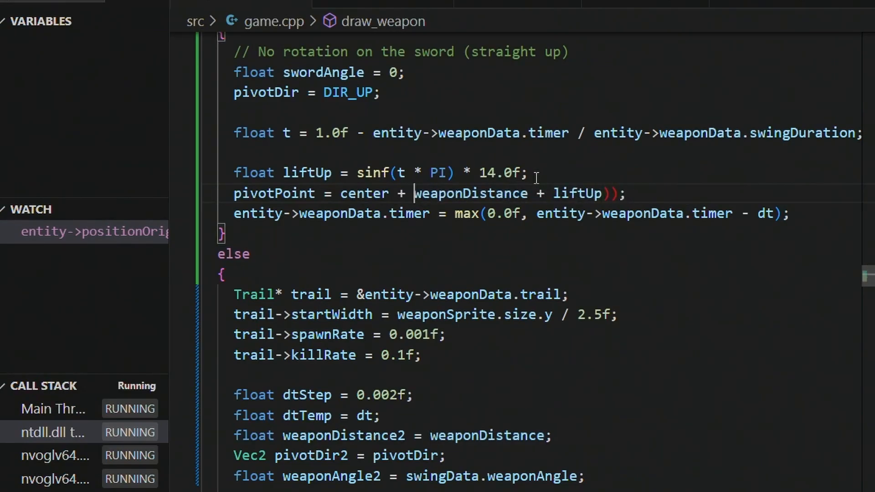
text(;)
key(Left)
key(Left)
key(Left)
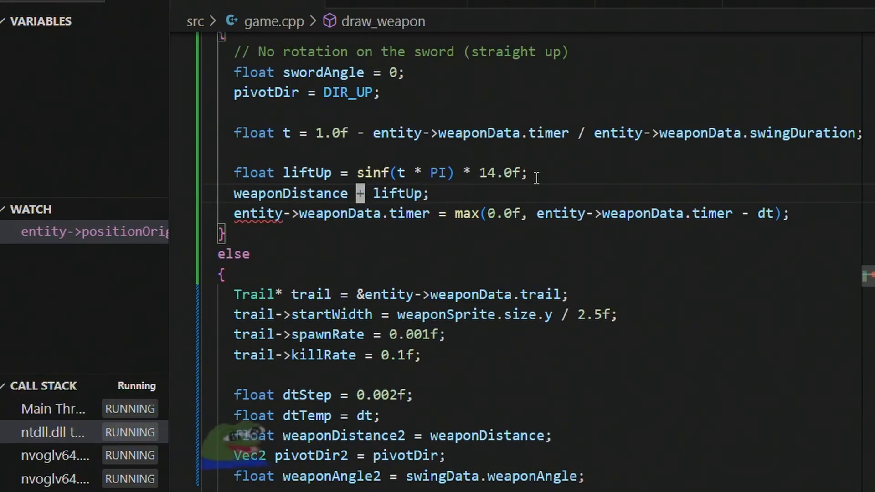
text(=)
key(ctrl+x)
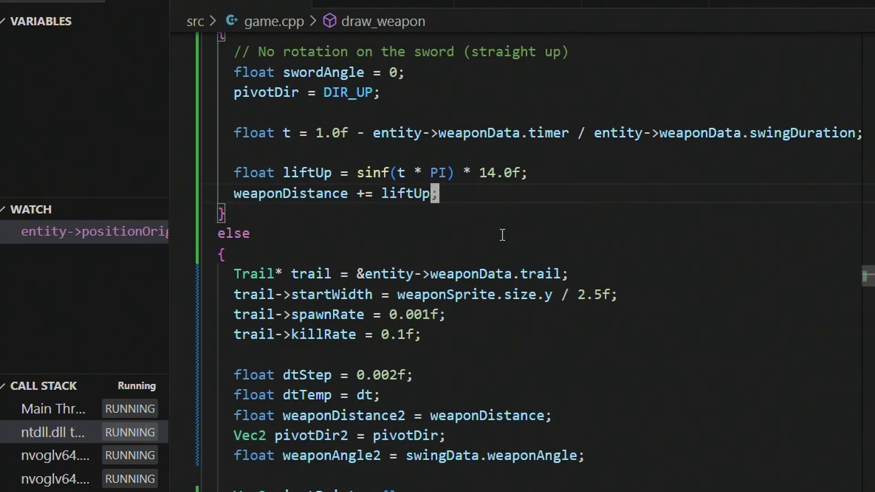
key(ctrl+z)
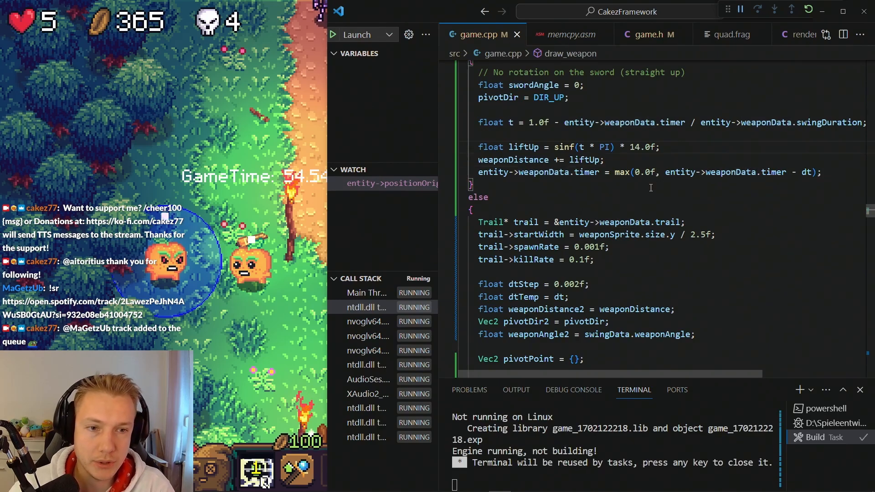
text(0)
key(ctrl+shift+b)
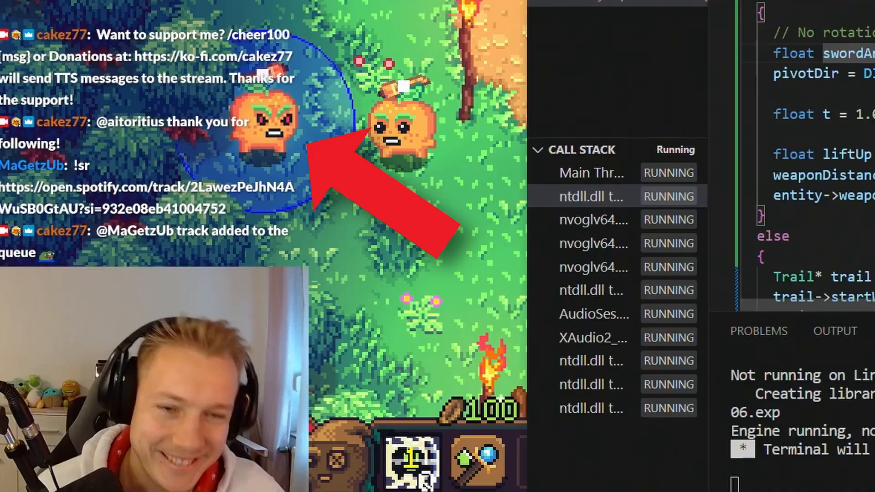
scroll(639, 161, down, 3)
scroll(639, 160, down, 3)
scroll(638, 161, down, 3)
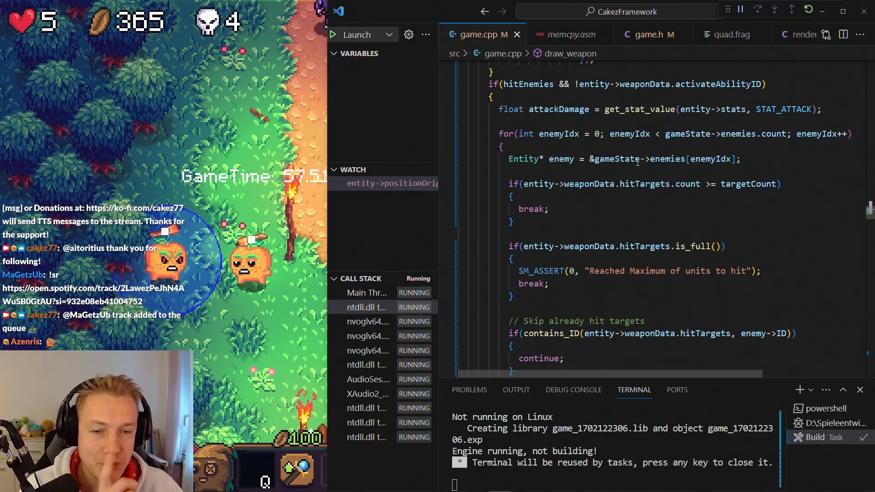
scroll(636, 160, down, 1)
scroll(639, 171, down, 4)
scroll(649, 212, down, 4)
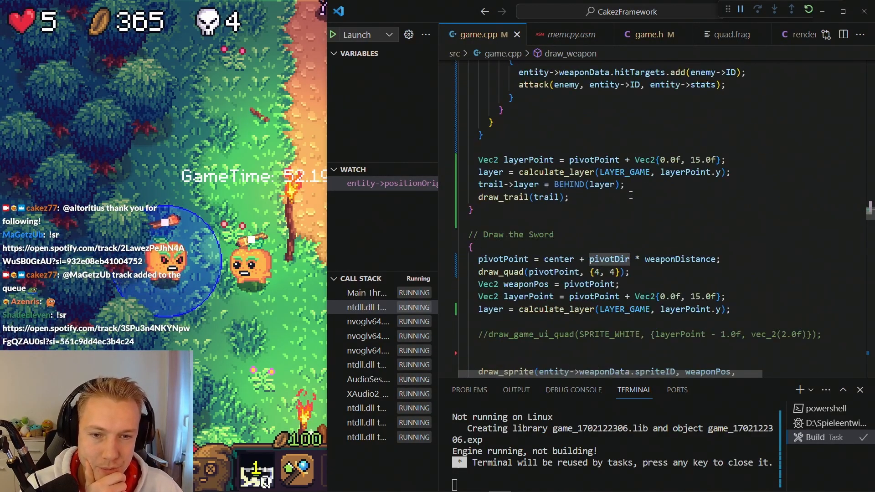
scroll(659, 254, up, 10)
Add swingData.weaponAngle = PI in the intervene branch, save and rebuild the game
click(597, 154)
key(Return)
text(swingData.weaponAngle = )
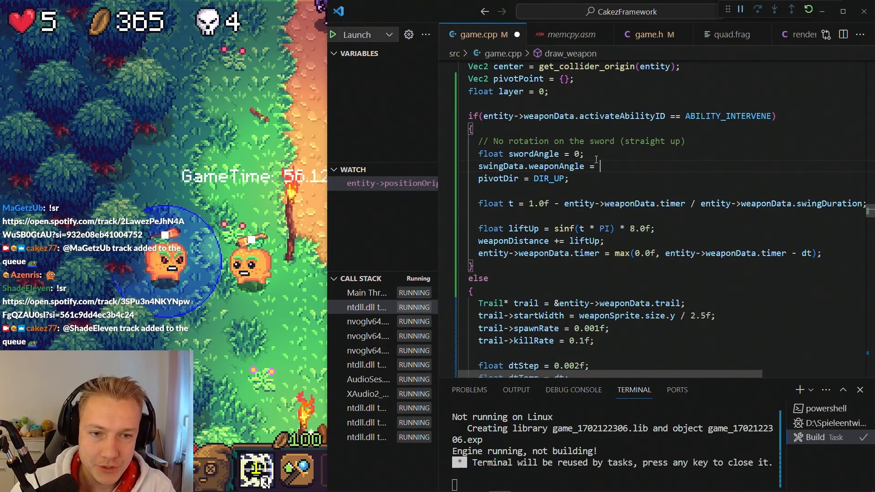
text(0;)
key(ctrl+s)
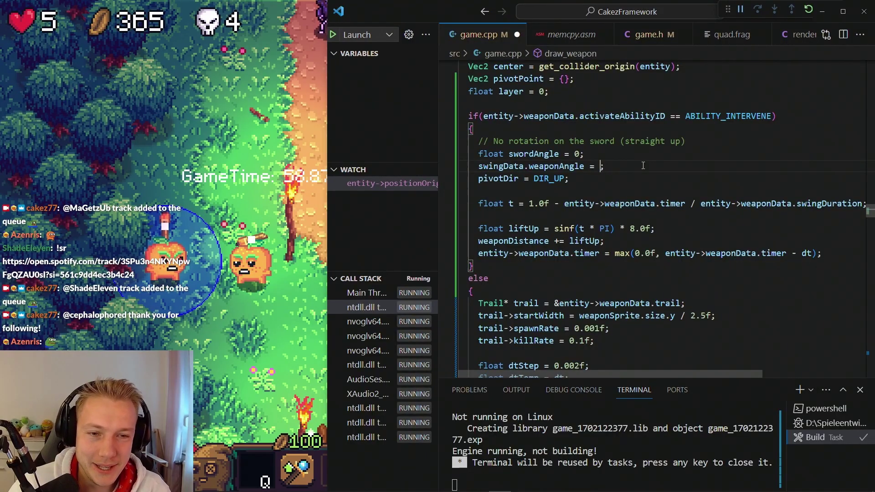
text(PI;)
key(ctrl+shift+b)
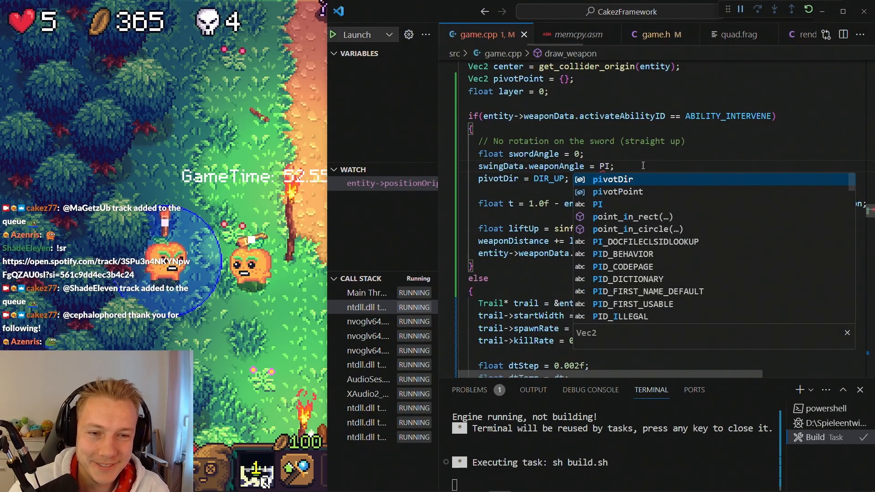
key(Escape)
key(Down)
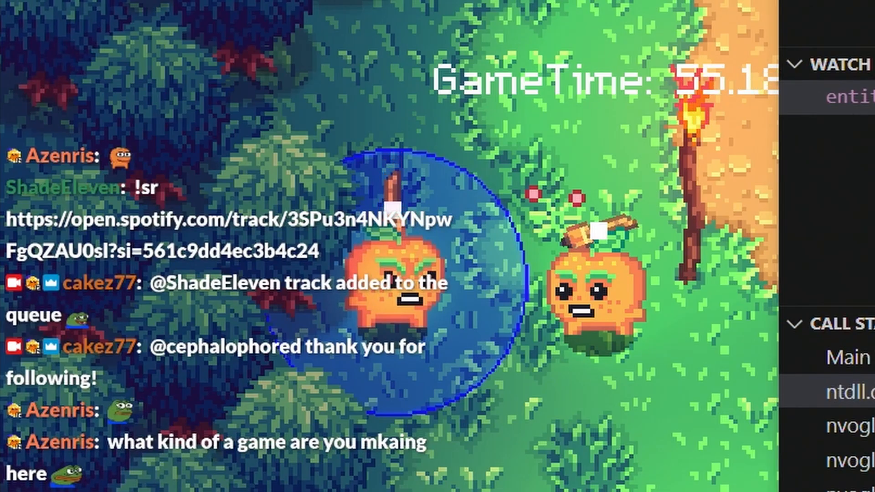
Prefix renderOptions with swingData., drop the unused swordAngle line, set weaponAngle = PI + 12, save and rebuild
key(Delete)
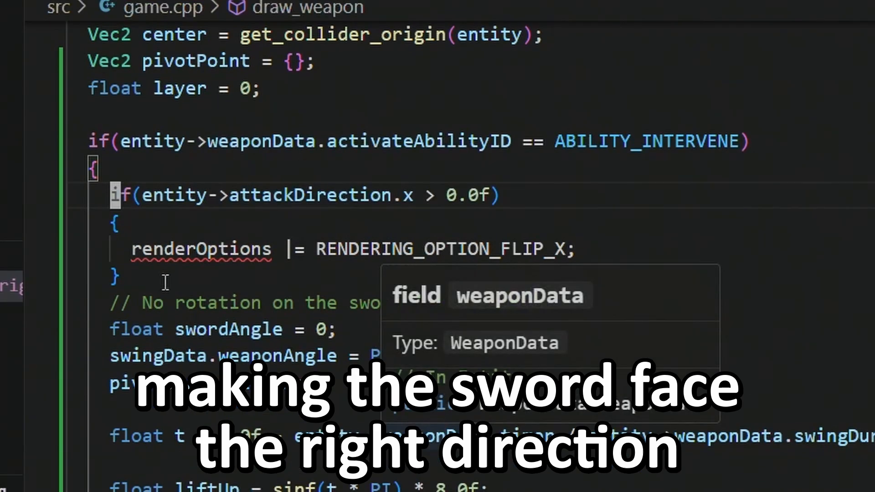
click(132, 249)
text(swingData.)
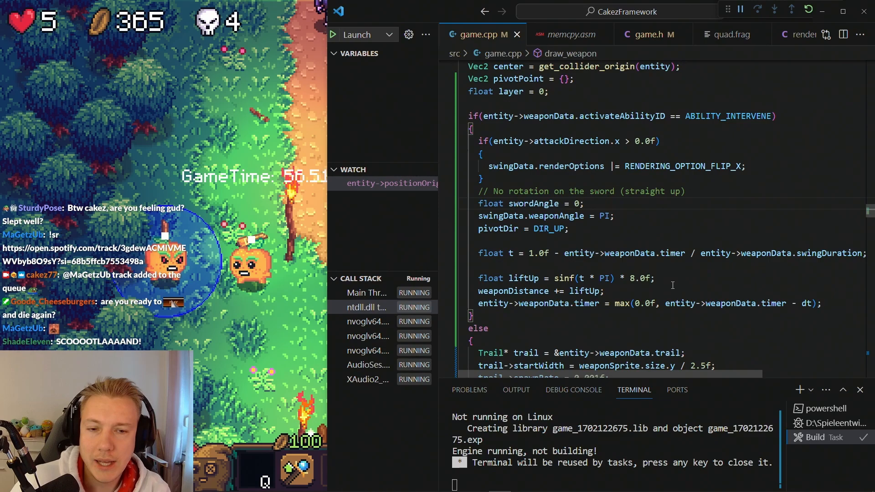
key(ctrl+shift+k)
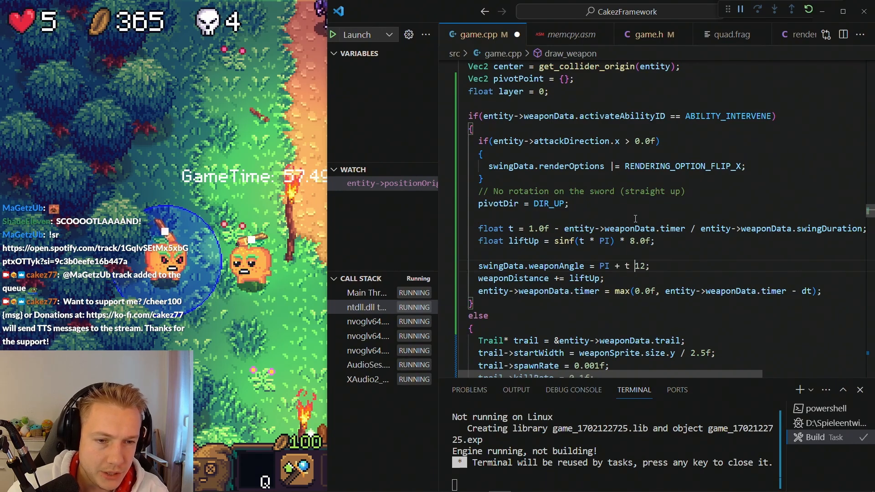
key(ctrl+s)
key(ctrl+shift+b)
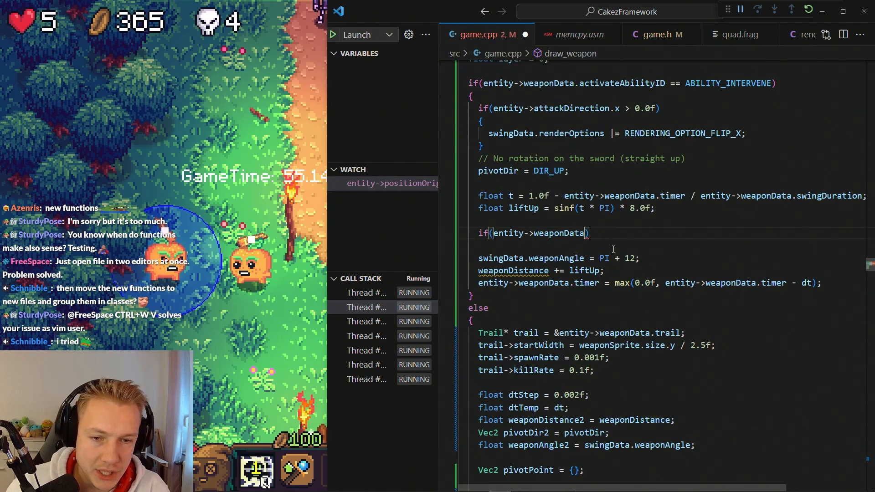
Begin an if(t >= 0.5f) branch with braces for the lift's second half
key(ctrl+BackSpace)
key(ctrl+BackSpace)
key(ctrl+BackSpace)
text(t >= 0.5)
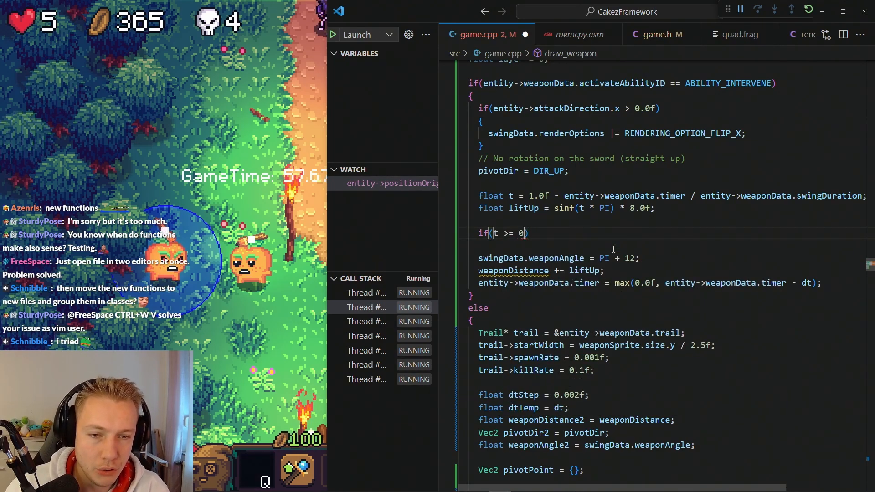
text(f)
key(Return)
text({)
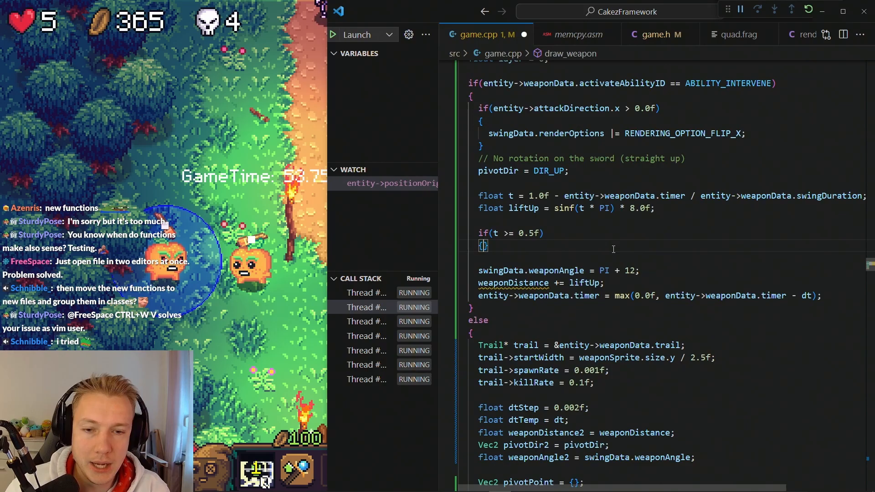
Declare Effect effect with .center at the sword position and .duration = 0.5 inside the t >= 0.5f block
key(Return)
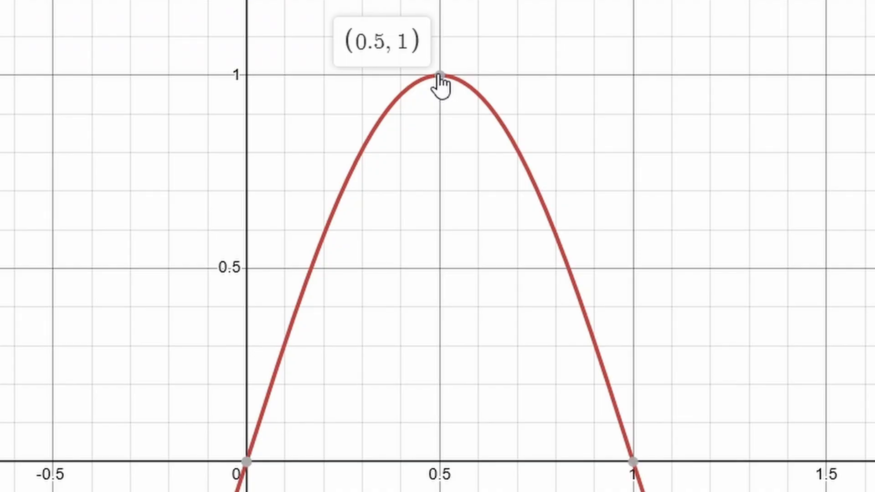
key(alt+Tab)
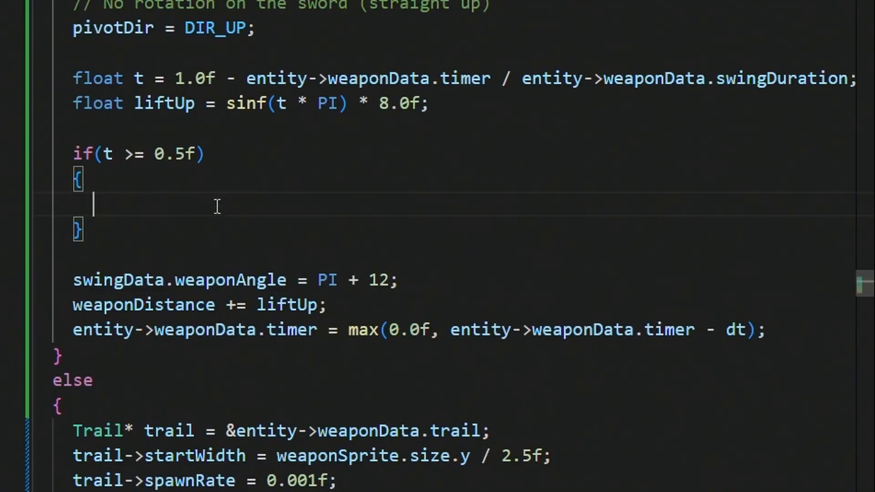
text(Effect effect)
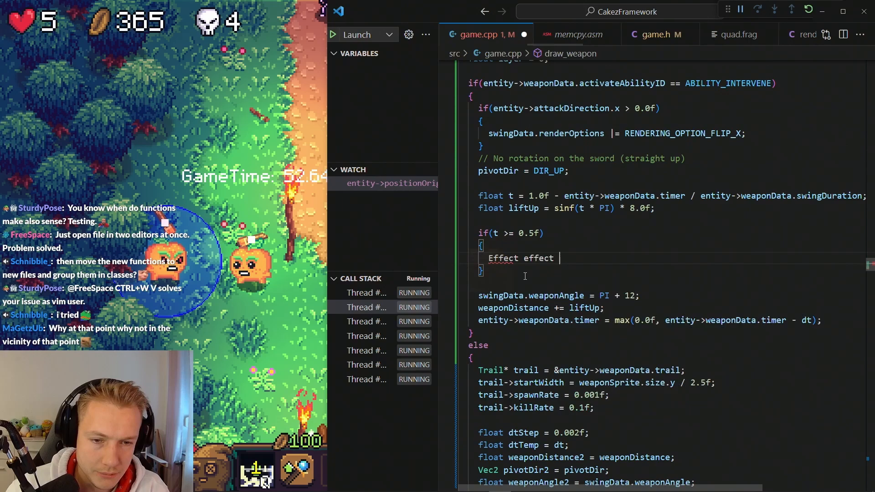
text( =)
key(Return)
text({)
key(Return)
text(.)
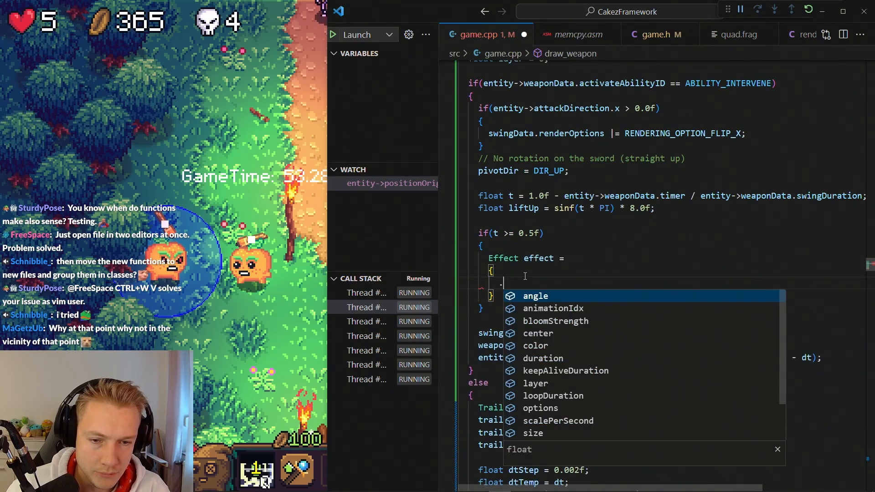
key(Down)
text(center = center + pivotDir * weaponDistance,)
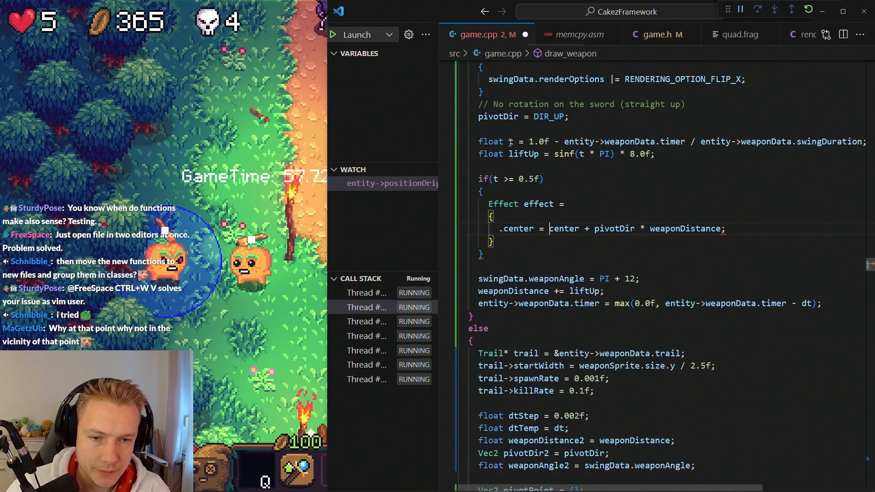
key(Return)
text(.)
key(Tab)
text(=)
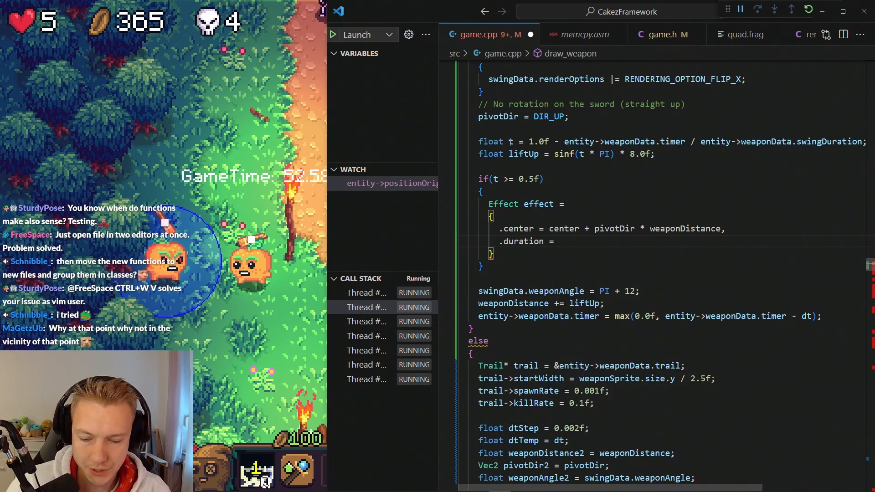
key(BackSpace)
text(,)
Add .spriteID = SPRITE_GLOW and .options = RENDERING_OPTION_TRANSPARENT, then gameState->effects.add(effect)
key(Return)
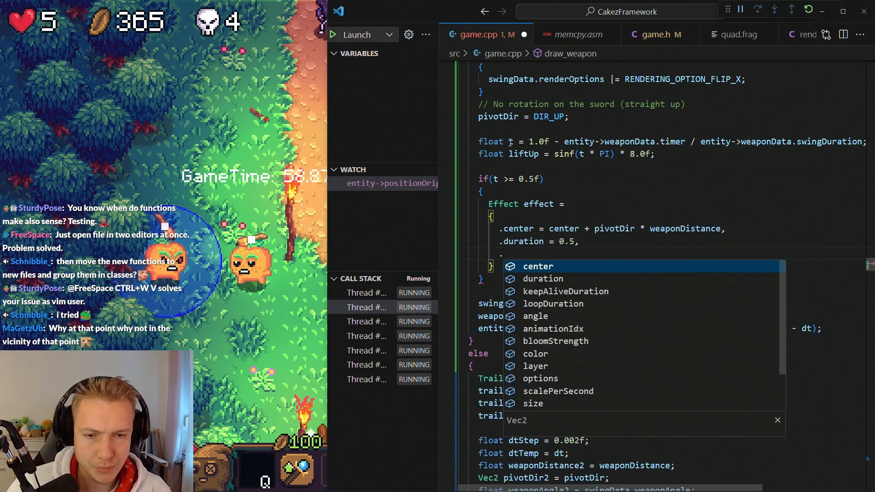
text(.spriteID = SPRITE_GLOW)
key(alt+Up)
key(alt+Up)
text(,)
key(Down)
key(Down)
key(Return)
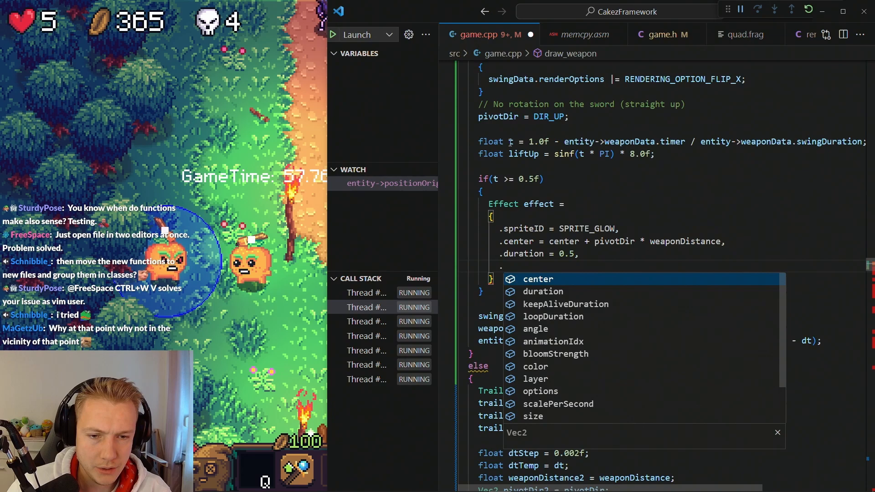
text(.options = rendering_option_t)
key(Tab)
text(gameS)
key(Tab)
text(->effects)
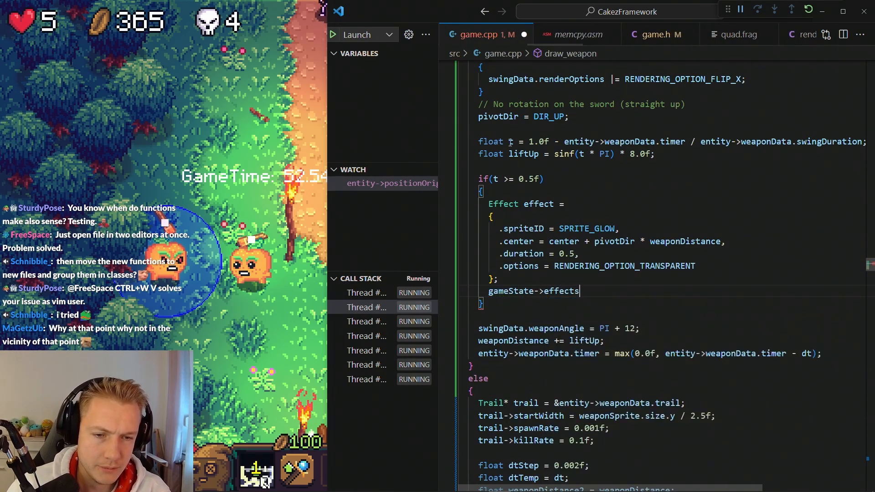
text(.add(effect);)
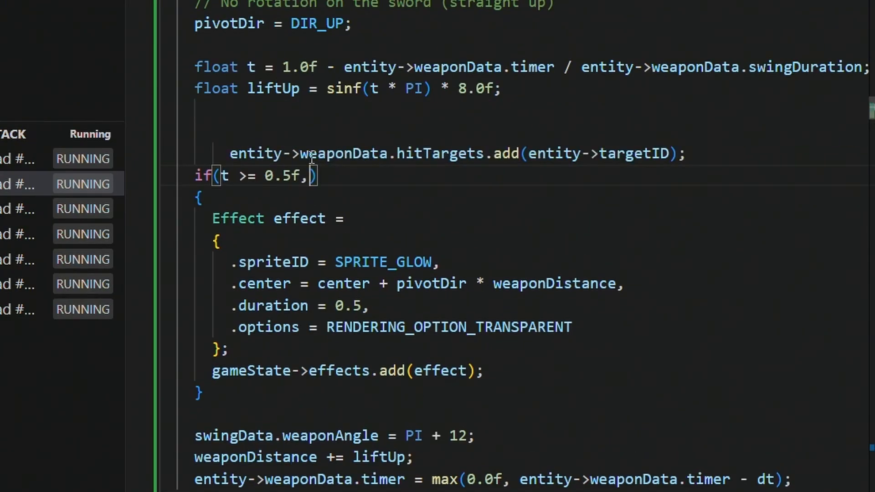
text(entity->weaponData.hitTargets.count == 0 &&)
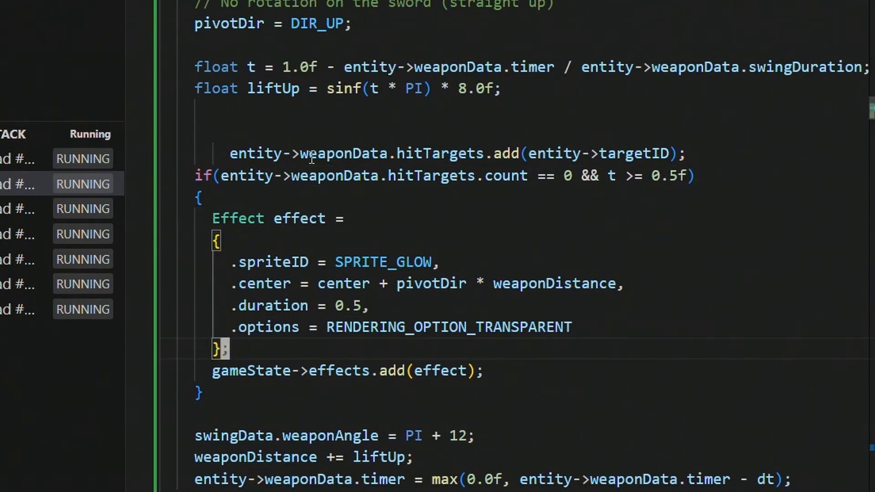
Move the hitTargets.add line into the hitTargets.count == 0 branch below the effect spawn
key(Down)
key(Down)
text(entity->weaponData.hitTargets.add(entity->targetID);)
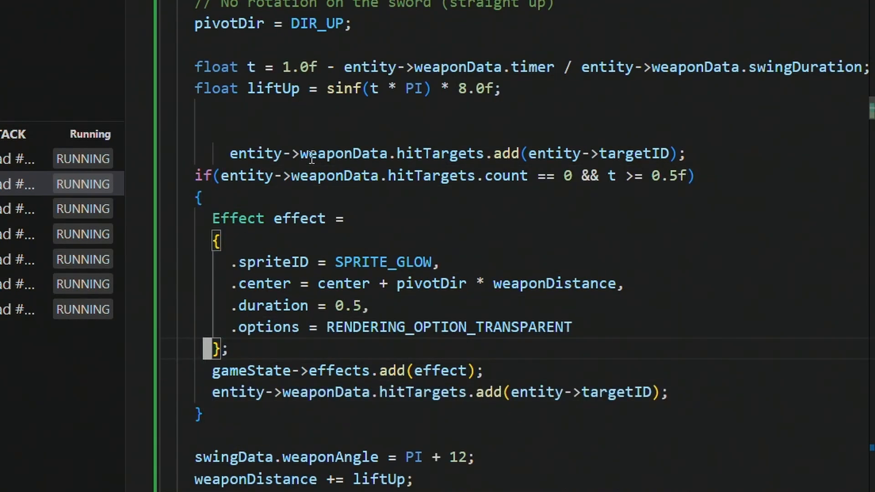
key(ctrl+x)
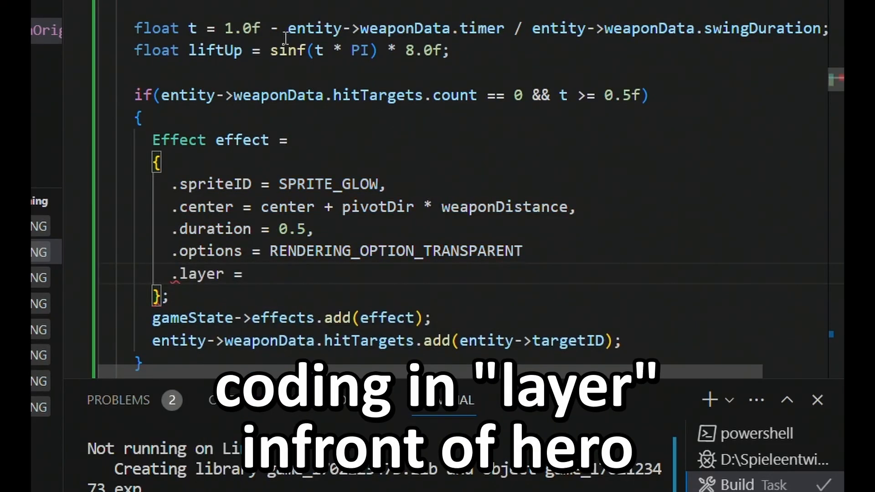
text(entity->lay)
Set .layer = INFRONT(entity->layer), SPRITE_ICON_SHIELD at 8×8 with additive blending and linear filtering, then rebuild
key(Tab)
key(alt+Up)
key(Down)
key(End)
text(,)
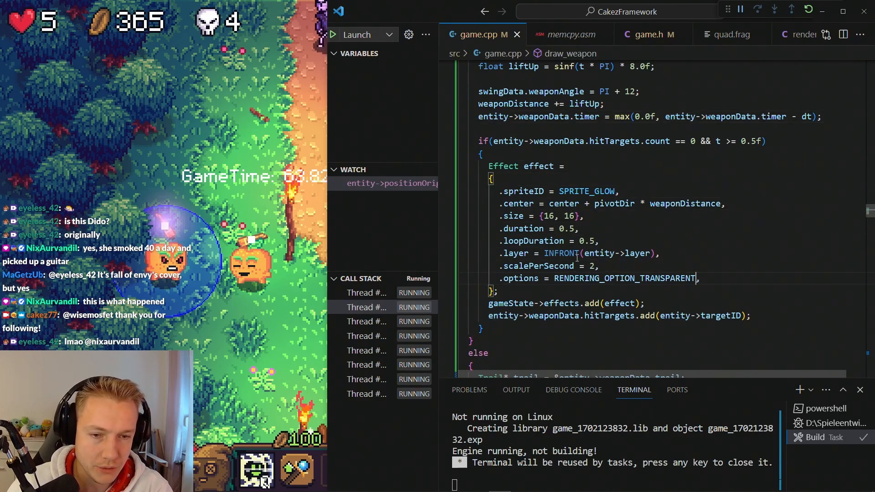
key(Return)
text(|)
key(Return)
text(RENDERING_OPTION_LIN)
key(Tab)
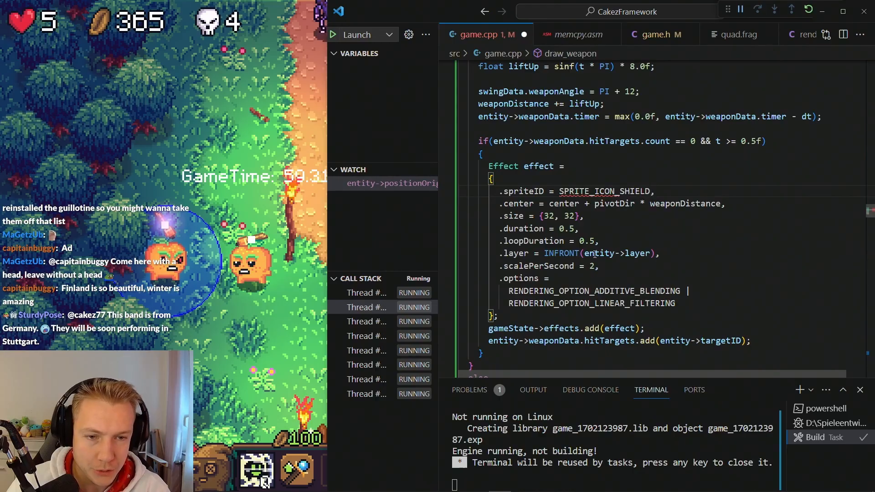
key(ctrl+shift+b)
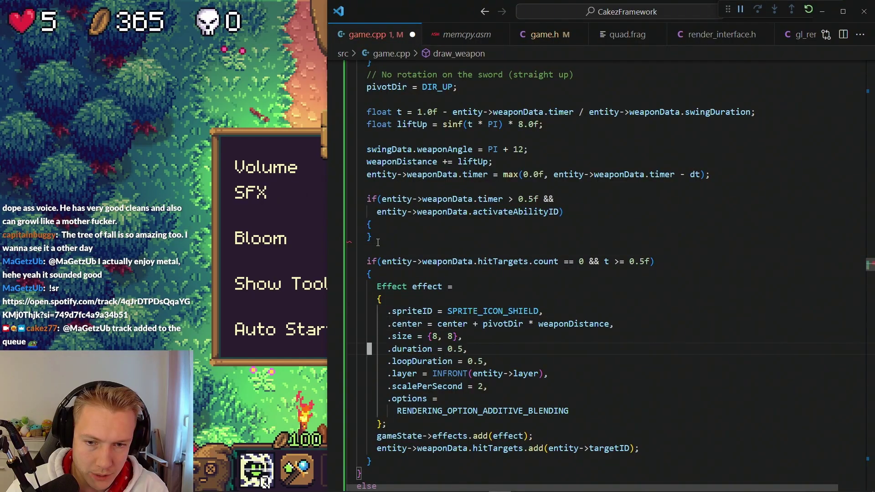
Add the get_ability/activate_ability call and remove its .startPos line
key(Down)
key(Down)
key(Down)
key(Down)
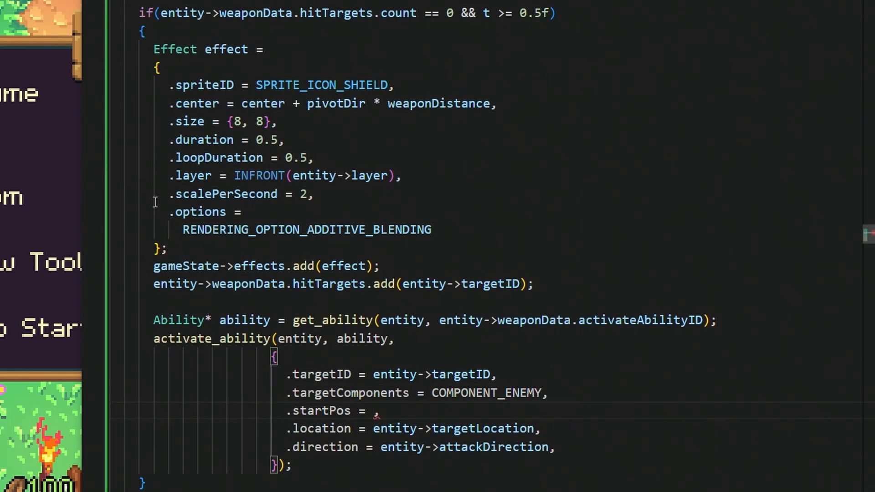
key(u)
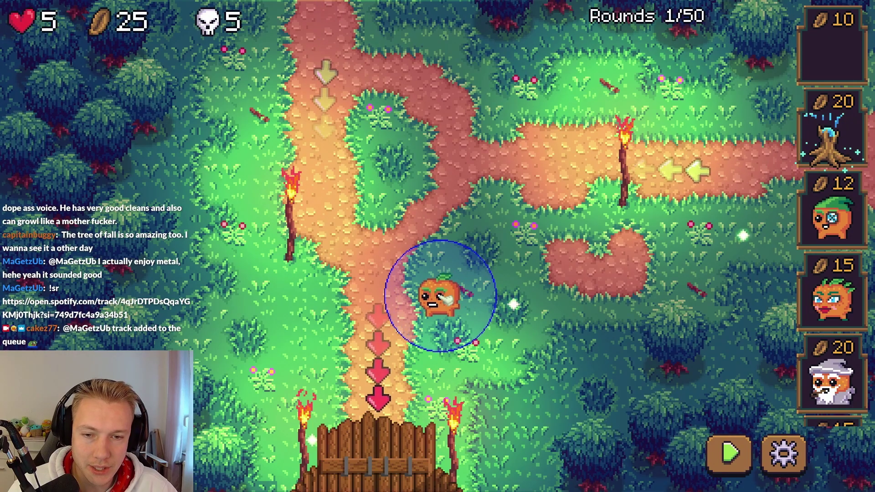
Place two pumpkin towers on the path and buy Wind Slash for the new one
click(441, 296)
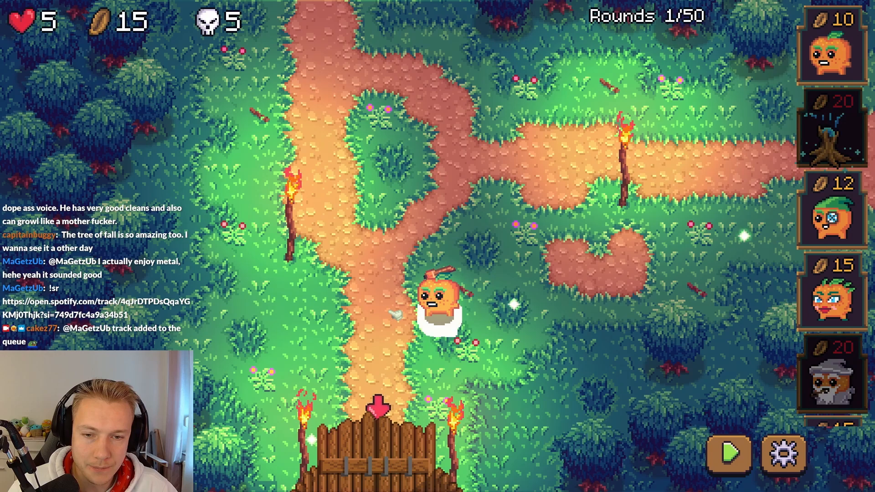
click(830, 48)
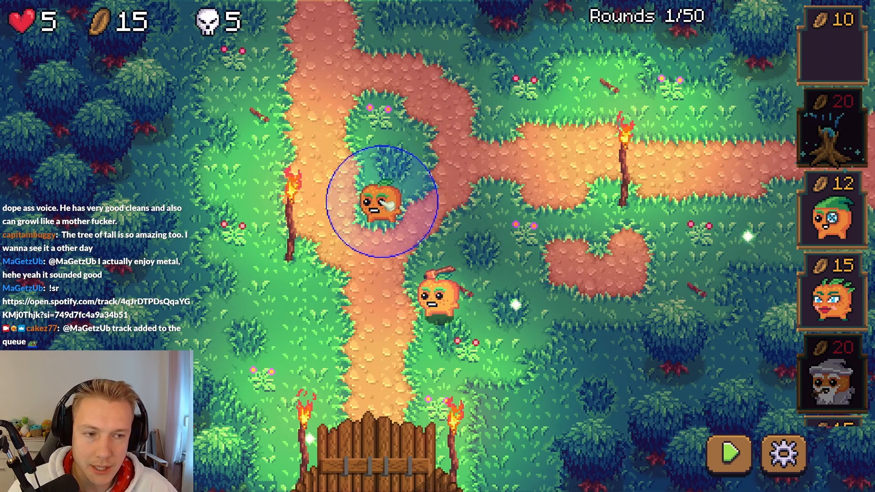
click(382, 212)
click(381, 205)
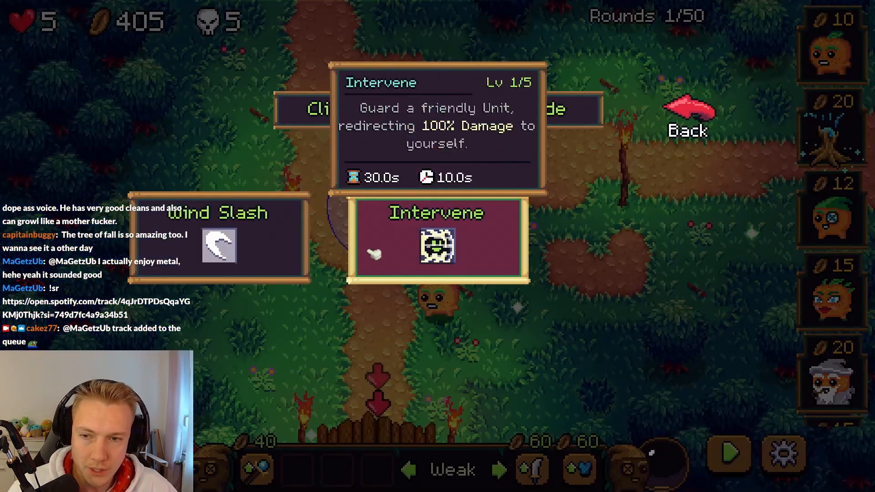
click(219, 246)
Buy Intervene for the lower tower and check the upper tower's upgrade choices
click(437, 297)
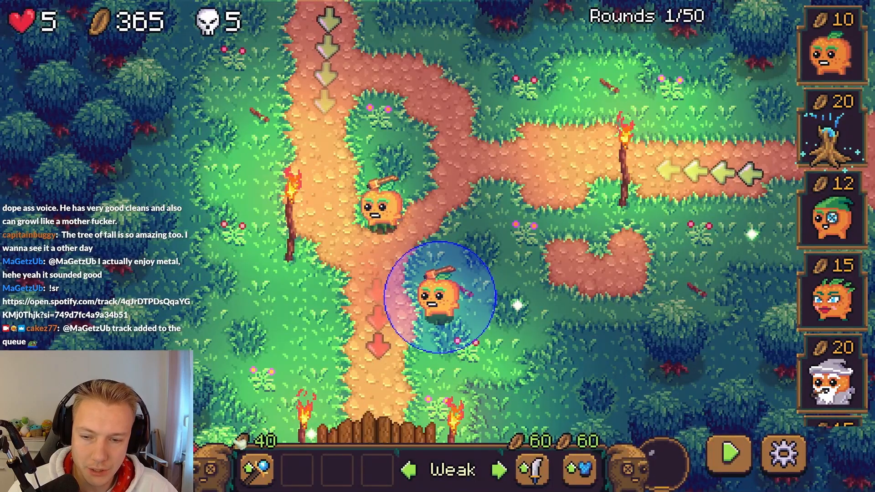
click(438, 297)
click(438, 242)
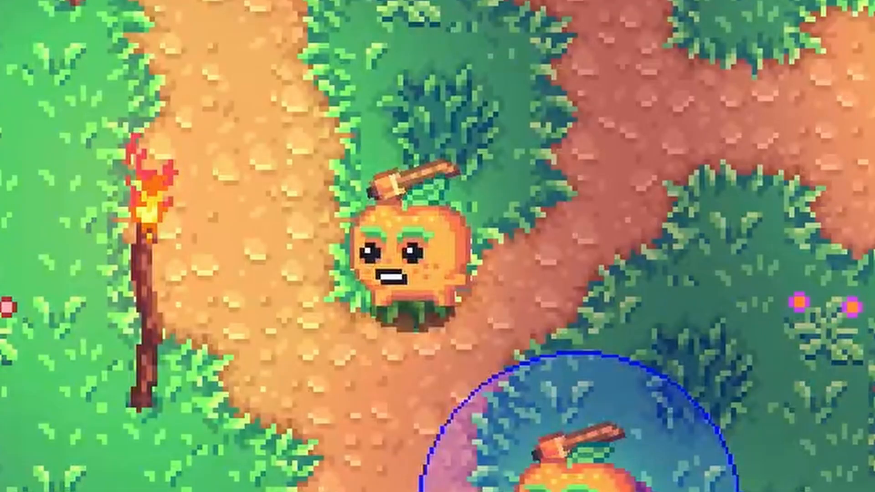
click(410, 225)
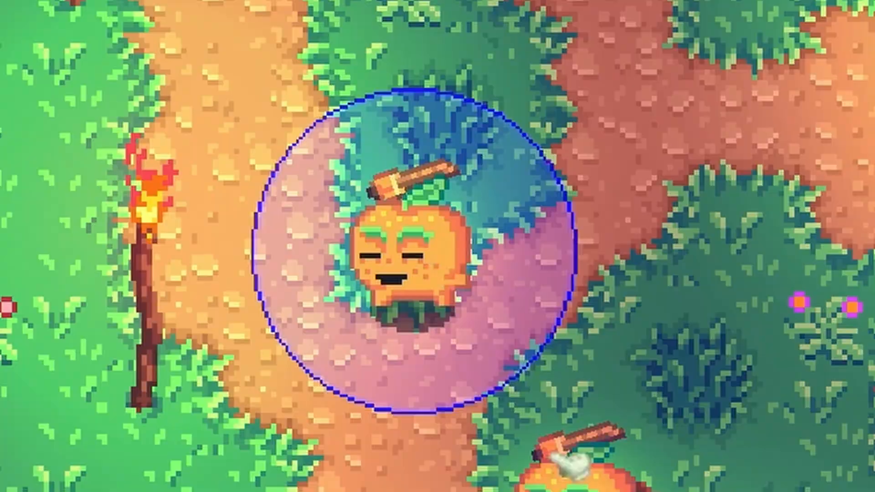
click(427, 237)
click(219, 239)
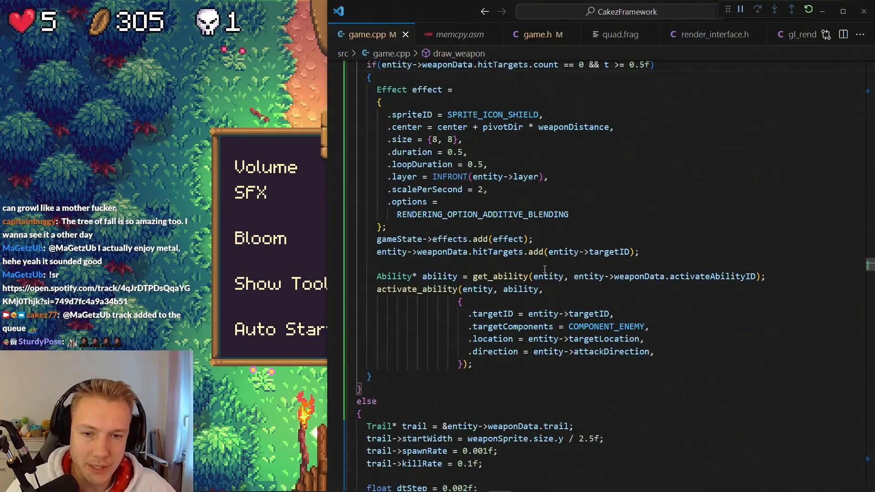
scroll(547, 268, down, 4)
scroll(538, 246, up, 4)
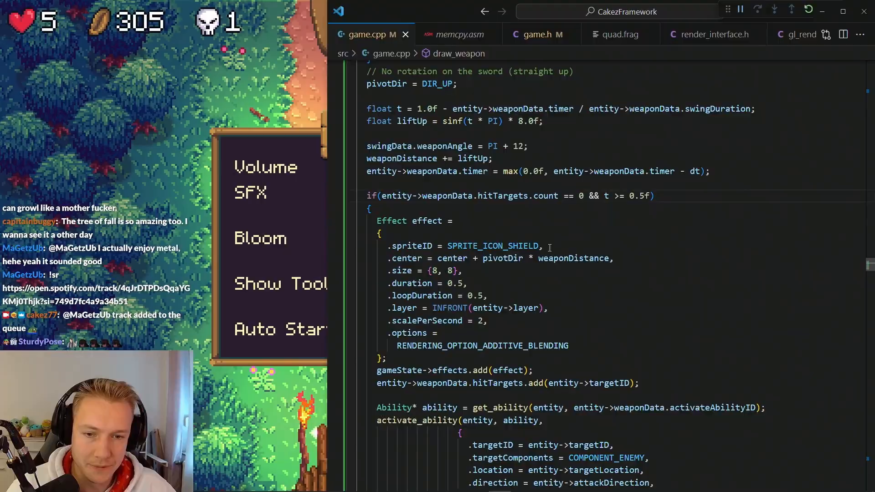
scroll(549, 246, up, 2)
drag(518, 195, 533, 195)
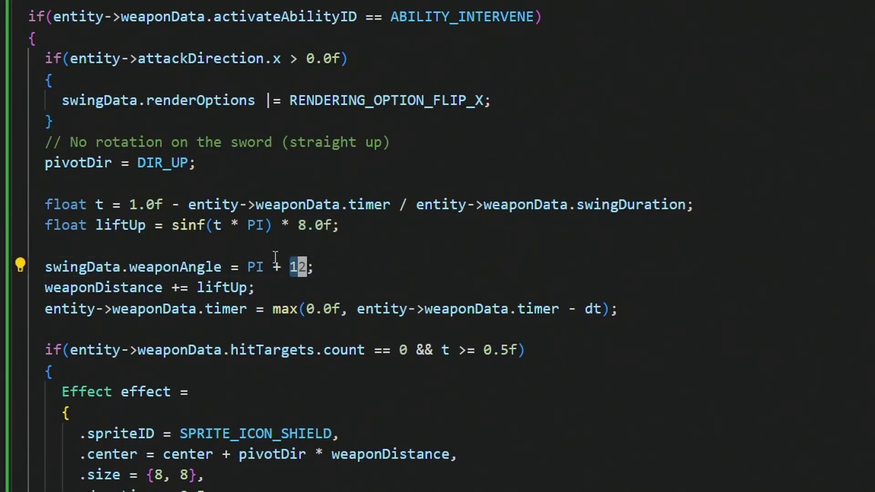
Cut 12 into float swordRotation = 12 and add else { swordRotation = -swordRotation; }
key(Escape)
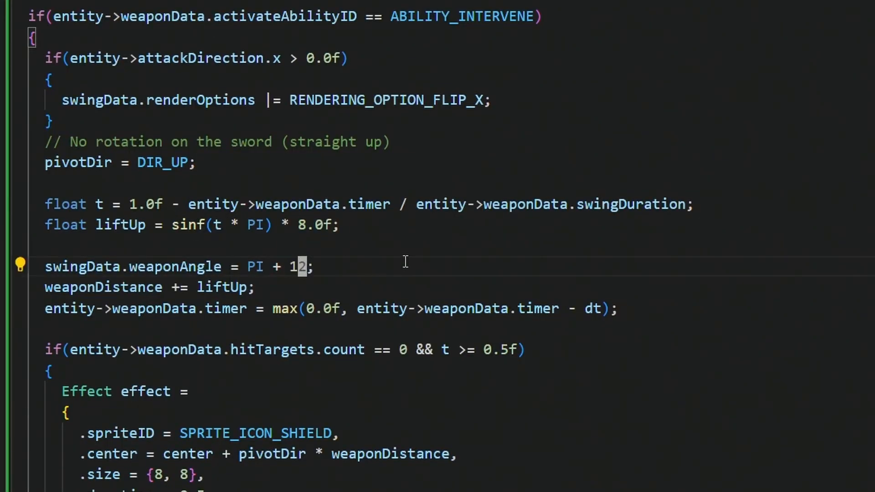
text(diwOfloat swordRotation = 12)
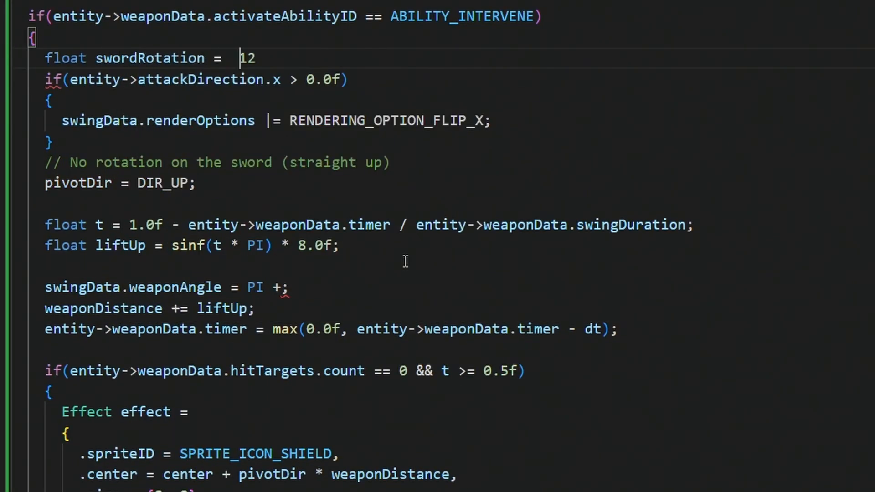
text(;else)
key(Return)
text({)
key(Return)
text(swordRotation)
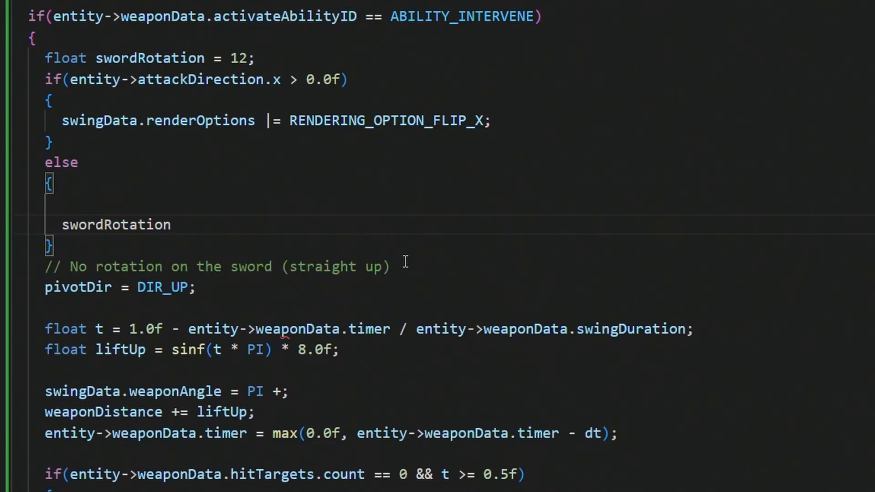
key(Escape)
text( = -sword)
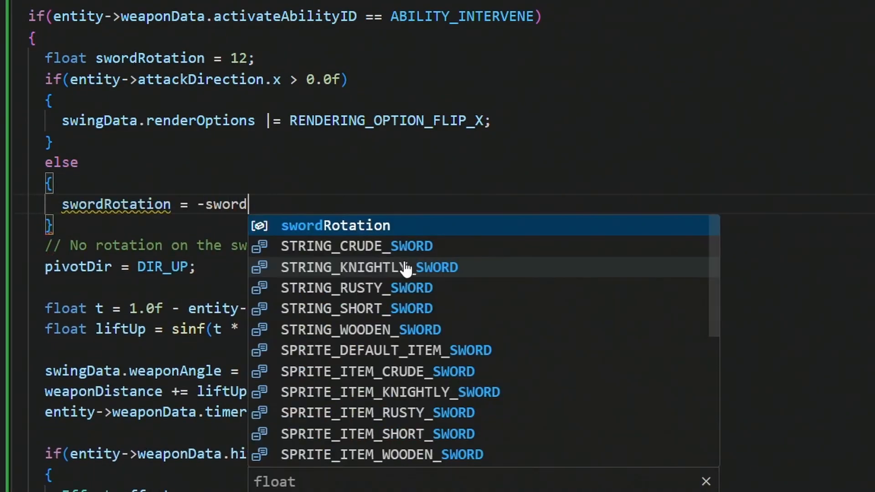
key(Tab)
Set weaponAngle = PI + swordRotation and rebuild the game
key(ctrl+shift+b)
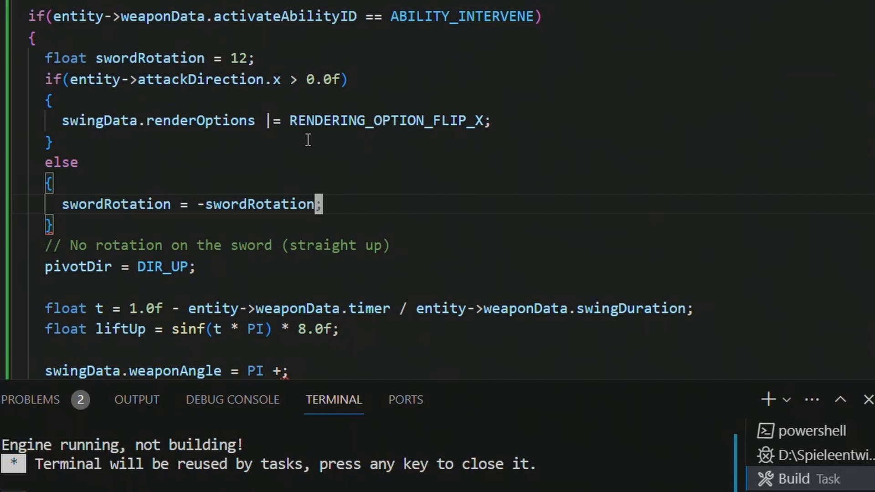
click(283, 370)
key(ctrl+j)
text(R)
key(Tab)
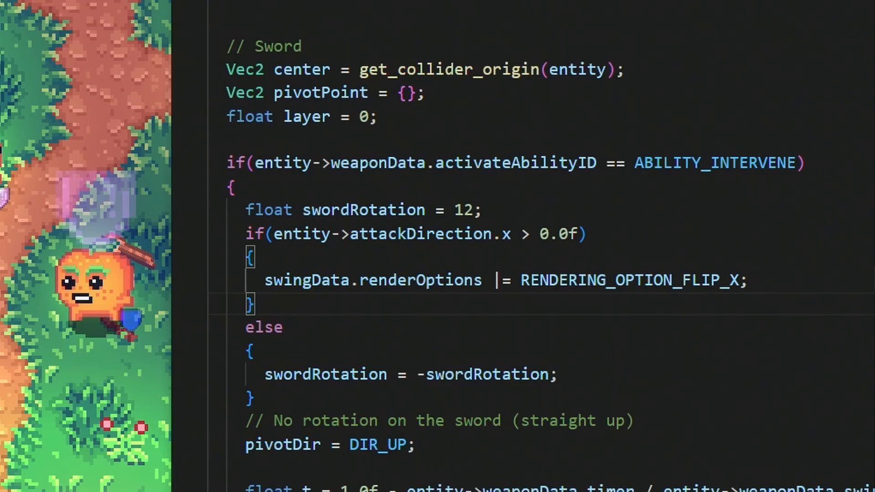
drag(232, 149, 719, 169)
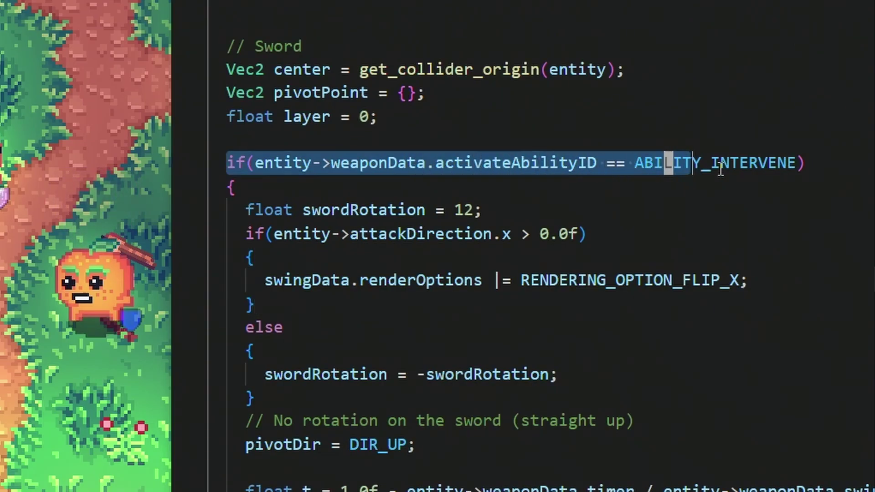
click(815, 170)
scroll(433, 166, down, 6)
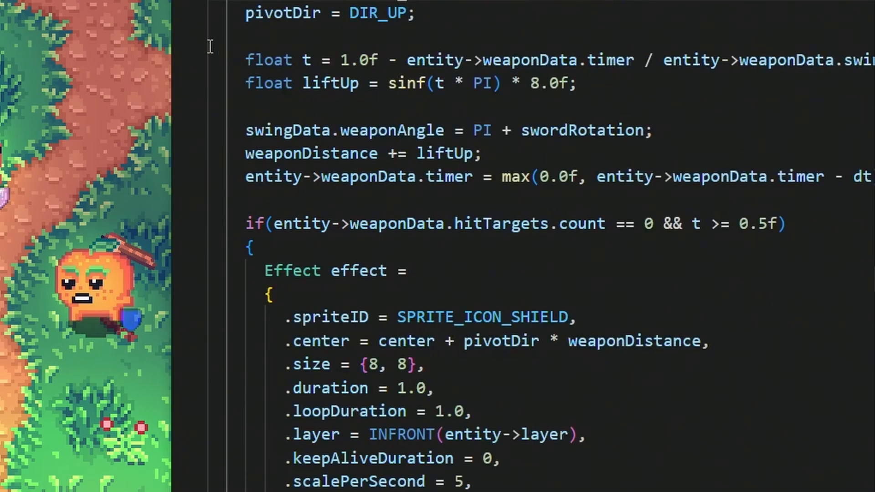
drag(248, 59, 591, 84)
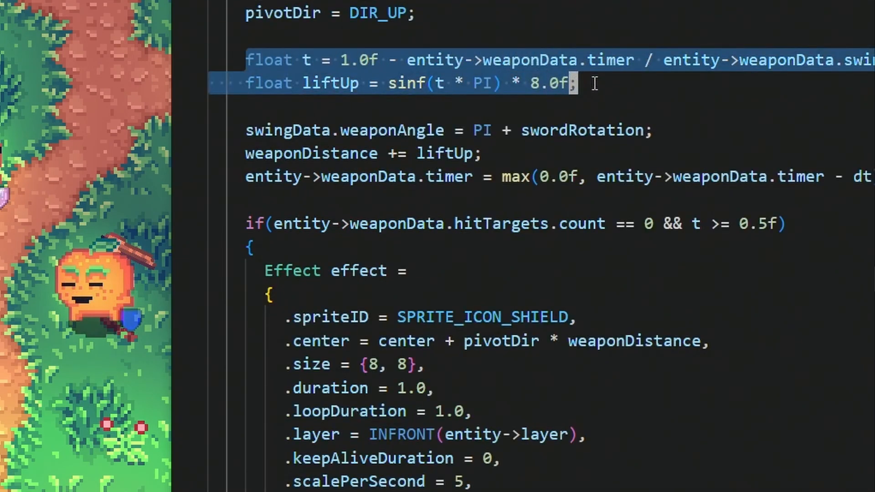
click(592, 84)
drag(276, 223, 753, 221)
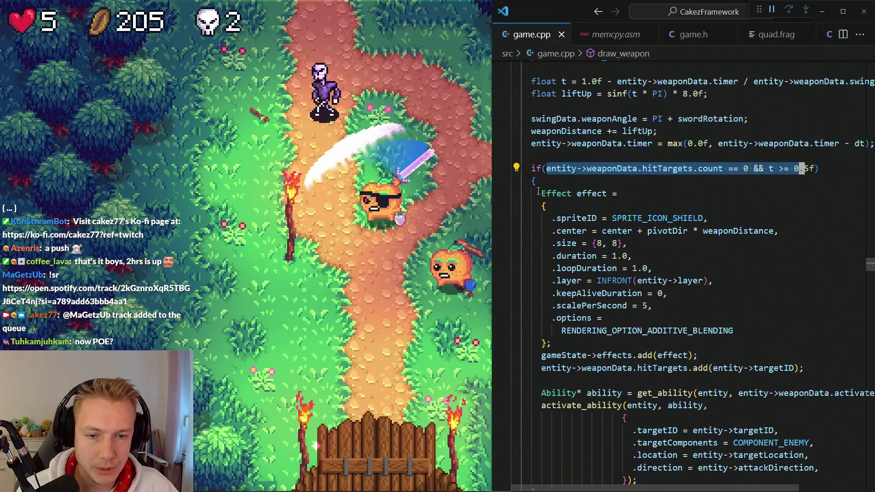
key(Escape)
key(shift+v)
key(j)
key(j)
key(j)
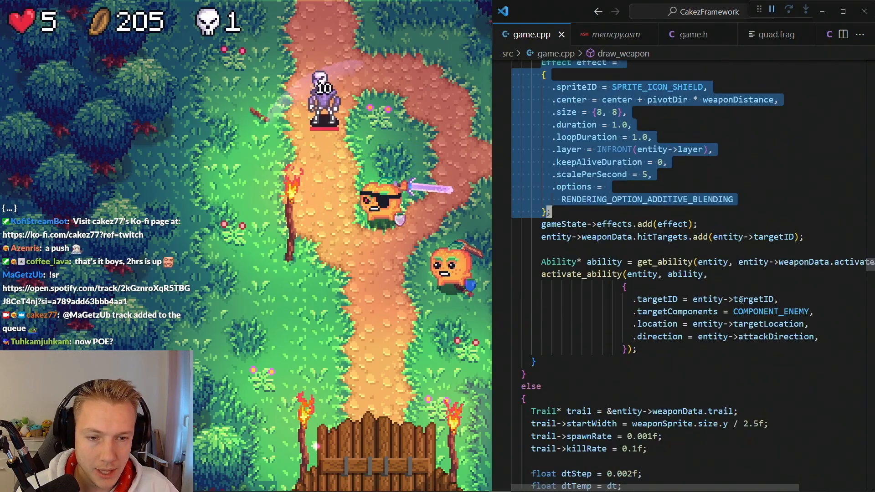
drag(541, 263, 654, 351)
key(y)
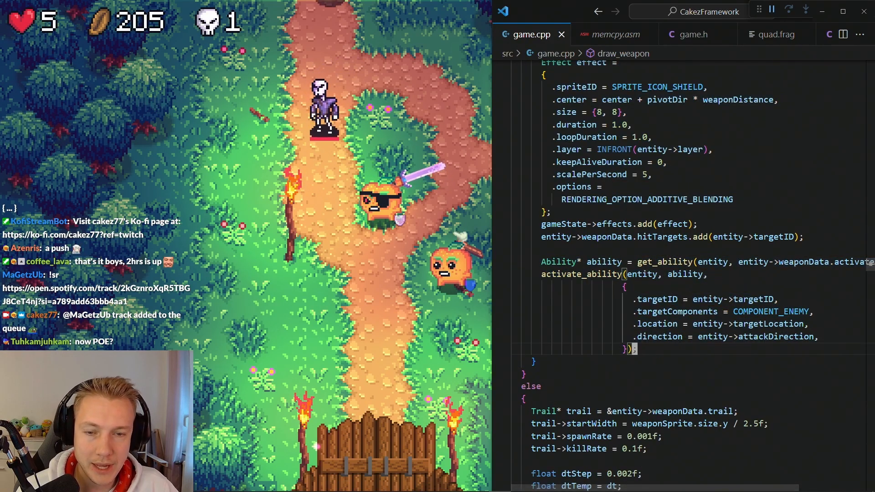
scroll(696, 236, up, 3)
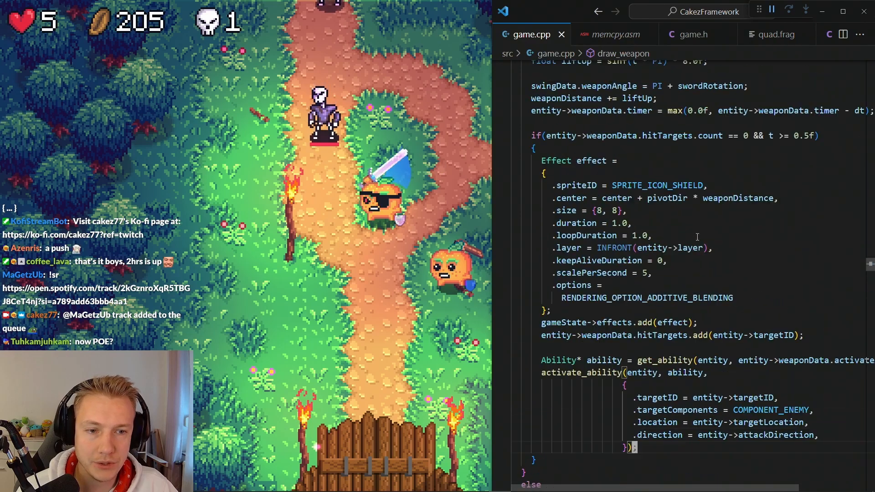
double_click(654, 184)
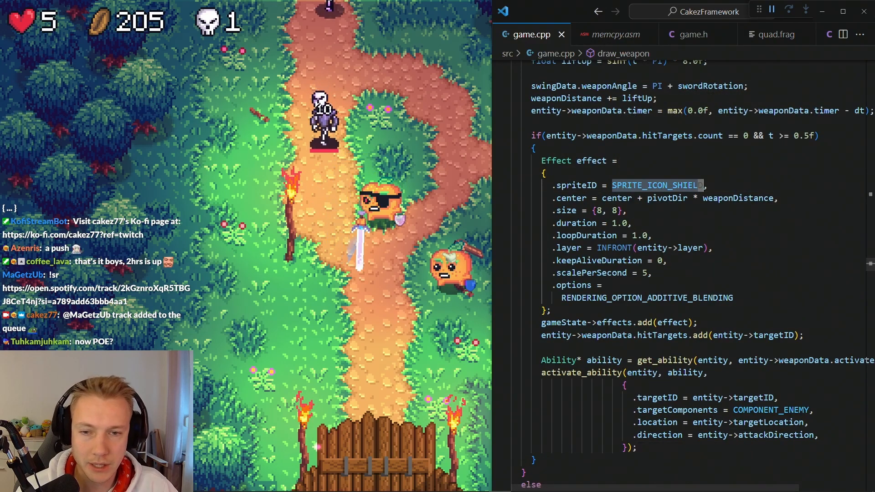